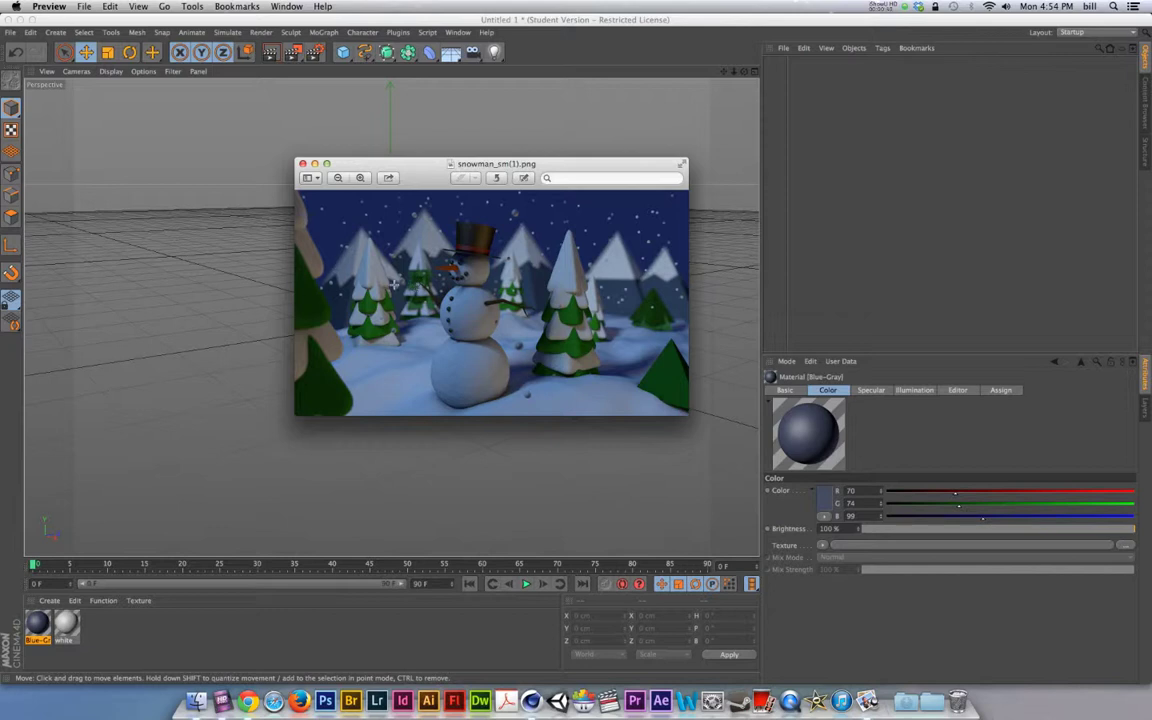
- Switch to Cinema 4D and add a pyramid primitive to the scene
left_click(224, 333)
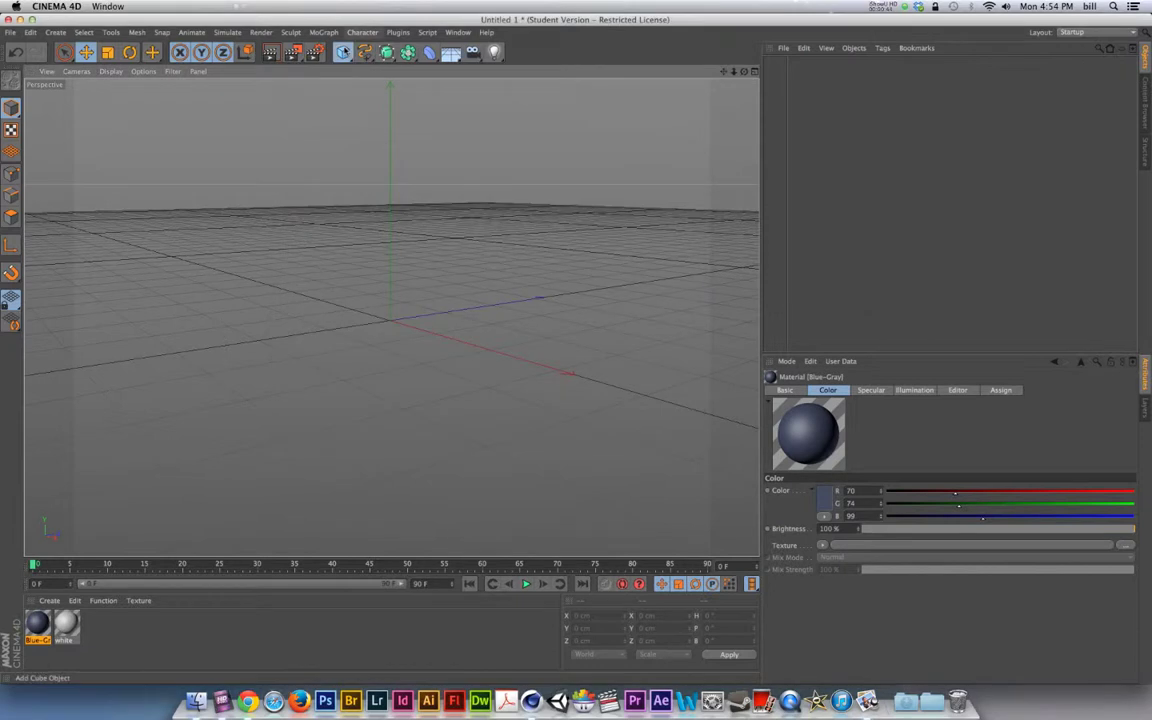
left_click(344, 50)
left_click(385, 133)
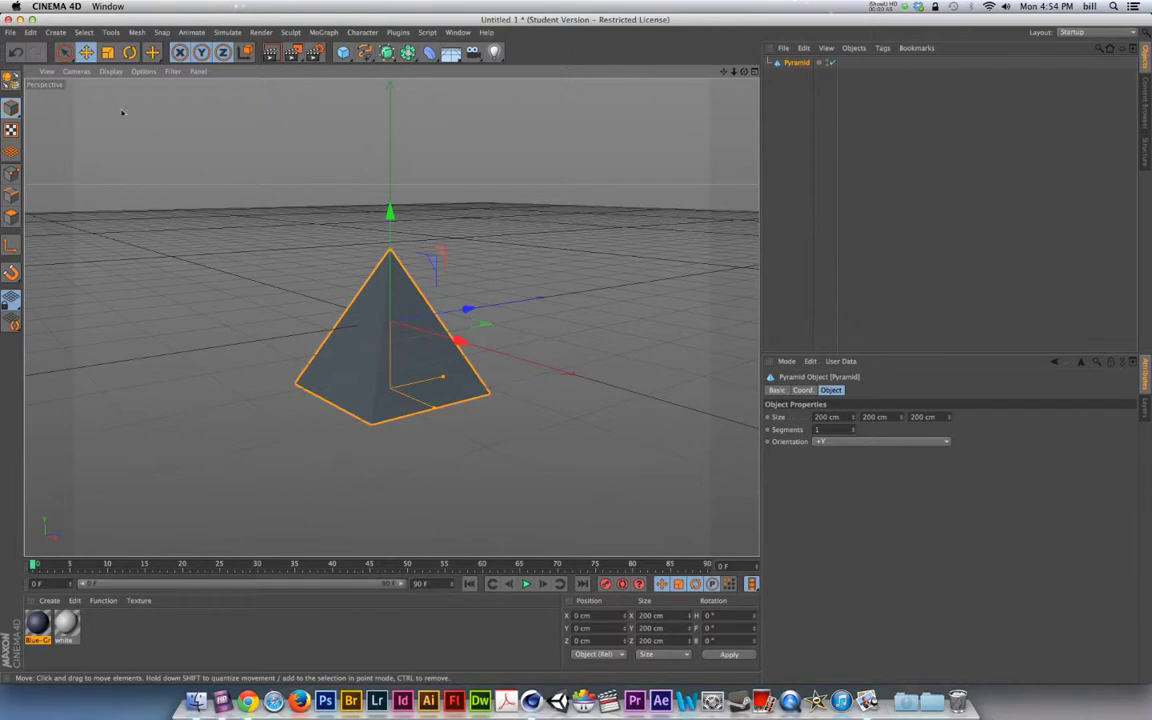
- Display the viewport in Gouraud Shading (Lines) and set the pyramid's segments to 3
left_click(110, 71)
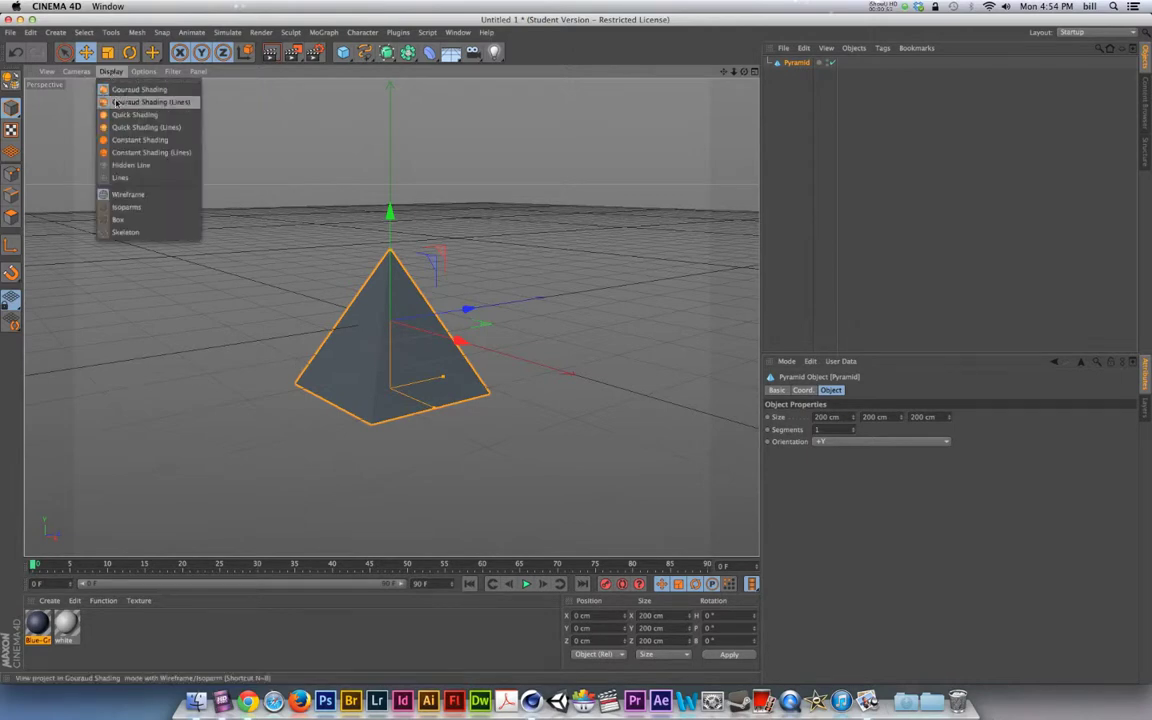
left_click(116, 102)
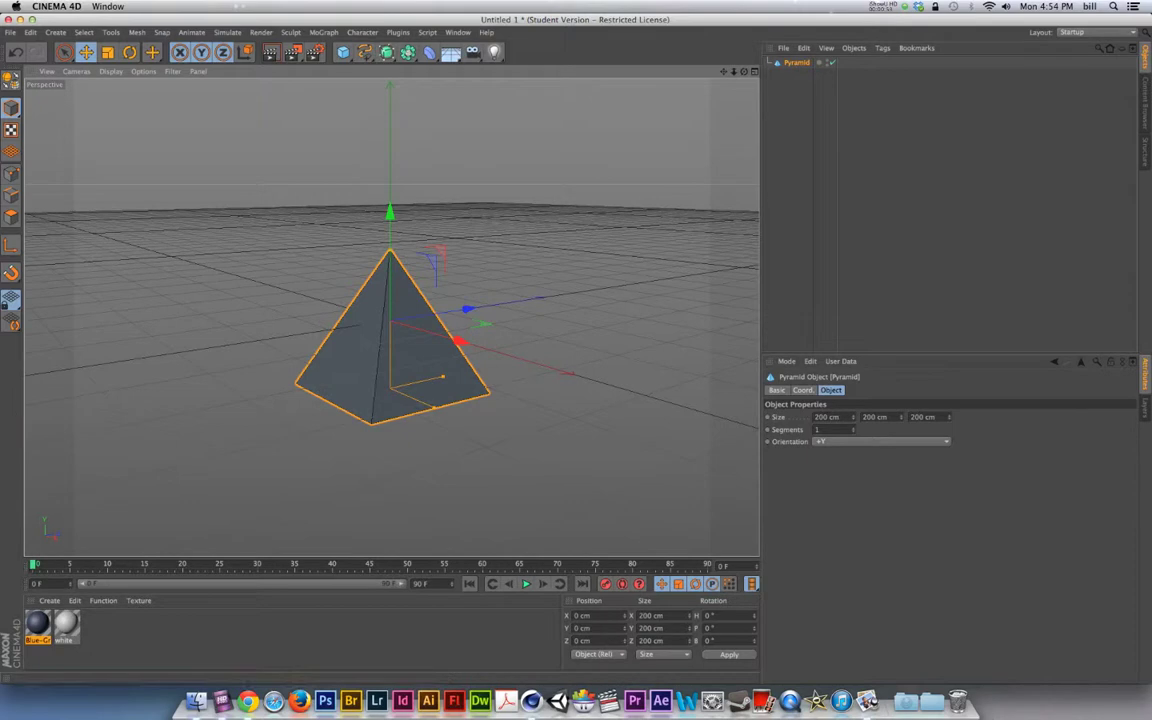
left_click(853, 427)
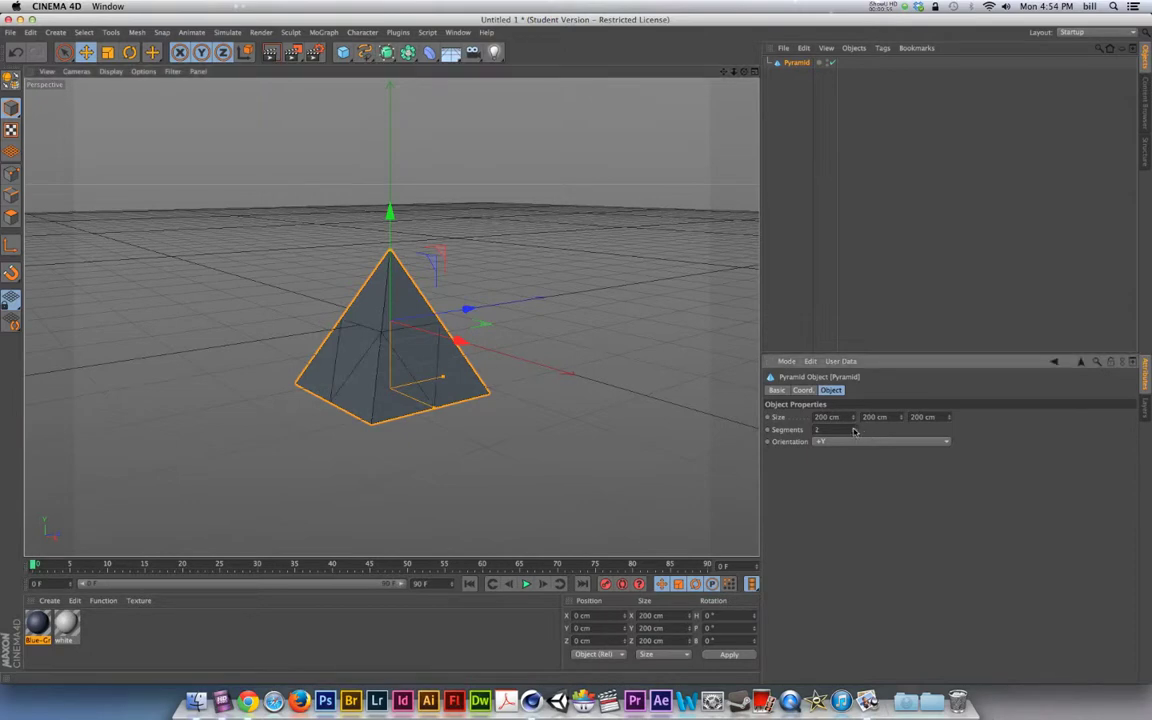
left_click(853, 428)
- Switch to Preview and examine the snow-capped mountains in the snowman_sm(1).png reference image
left_click(196, 702)
left_click(867, 702)
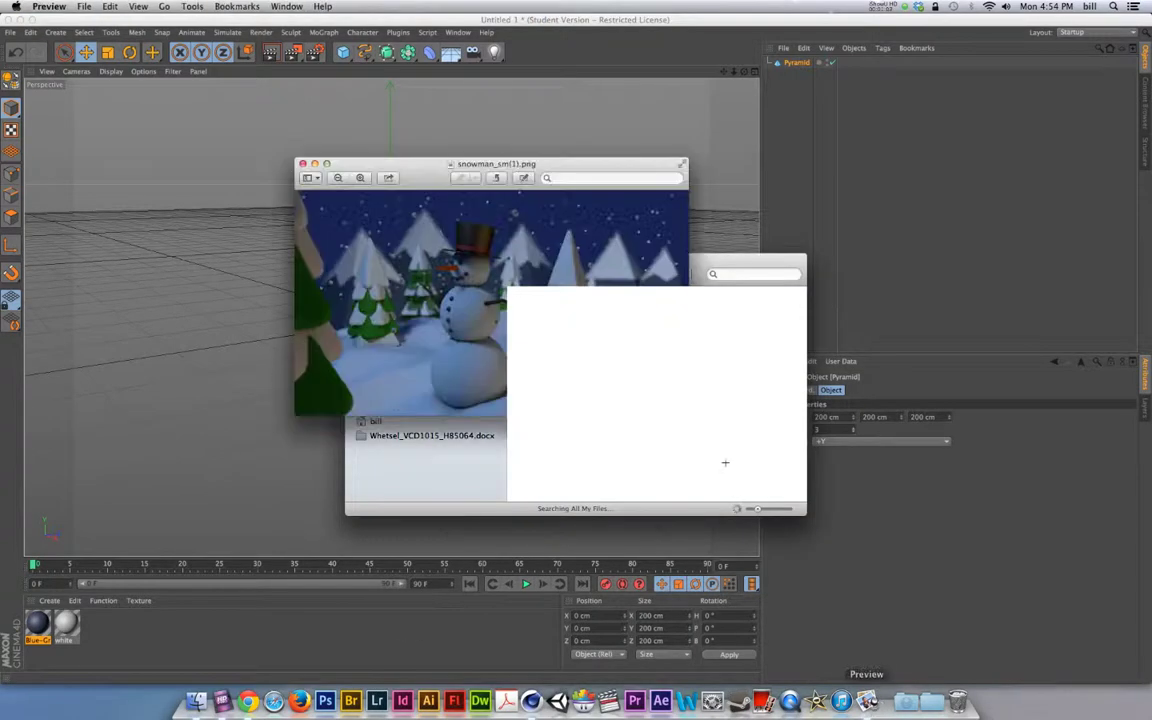
left_click(733, 258)
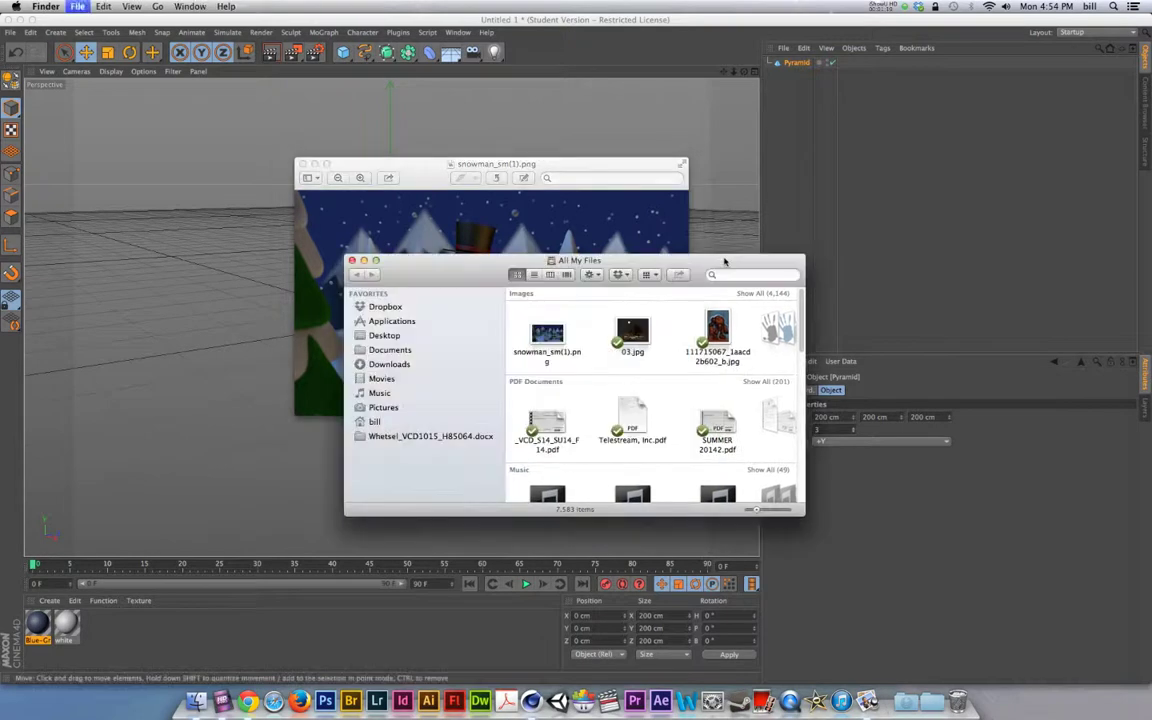
key("super+w")
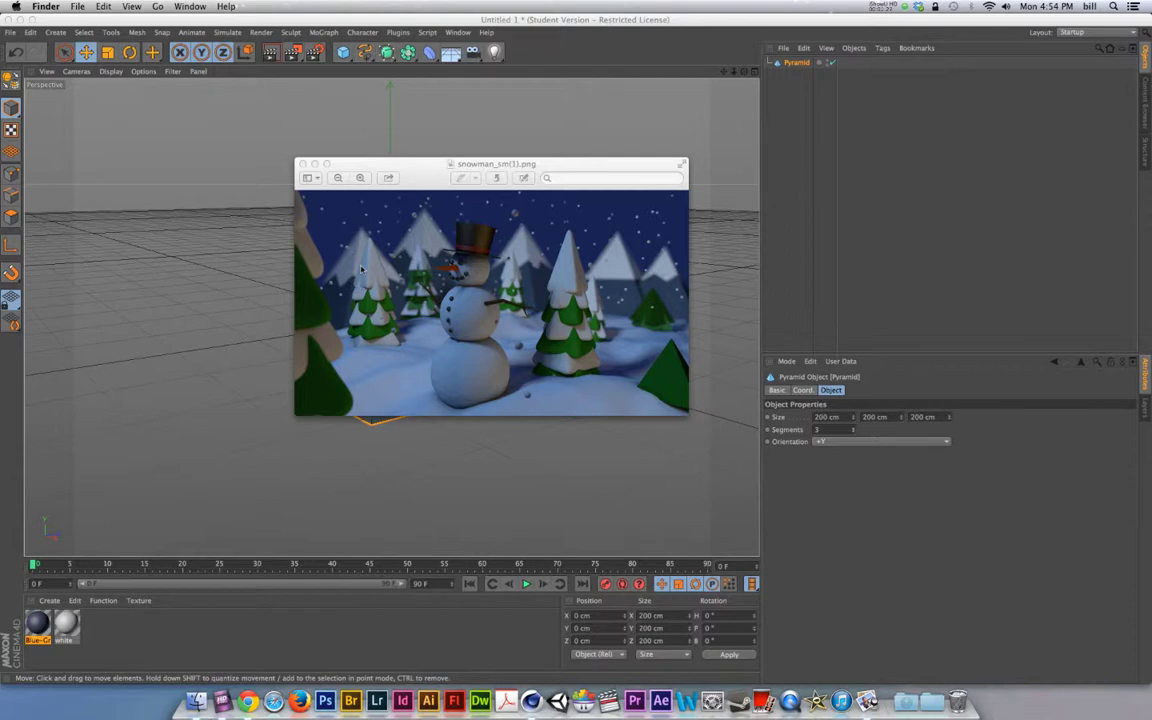
left_click(290, 248)
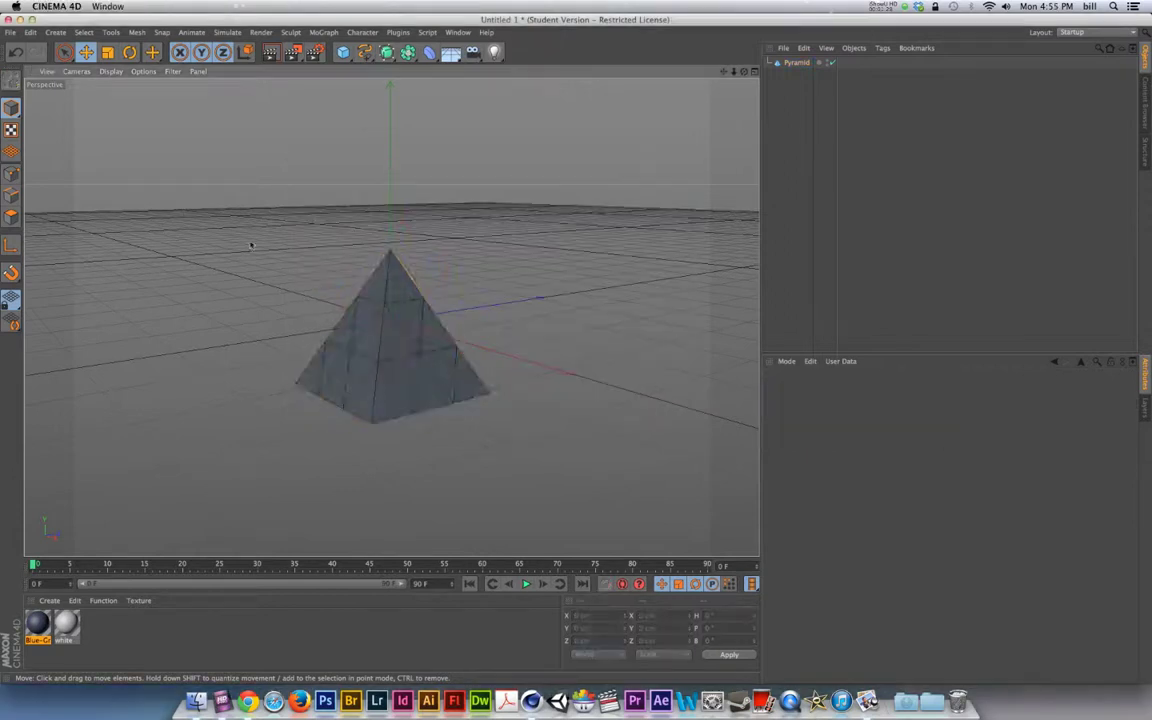
- Duplicate the pyramid and raise the copy about 172 cm along the Y axis
left_click(333, 337)
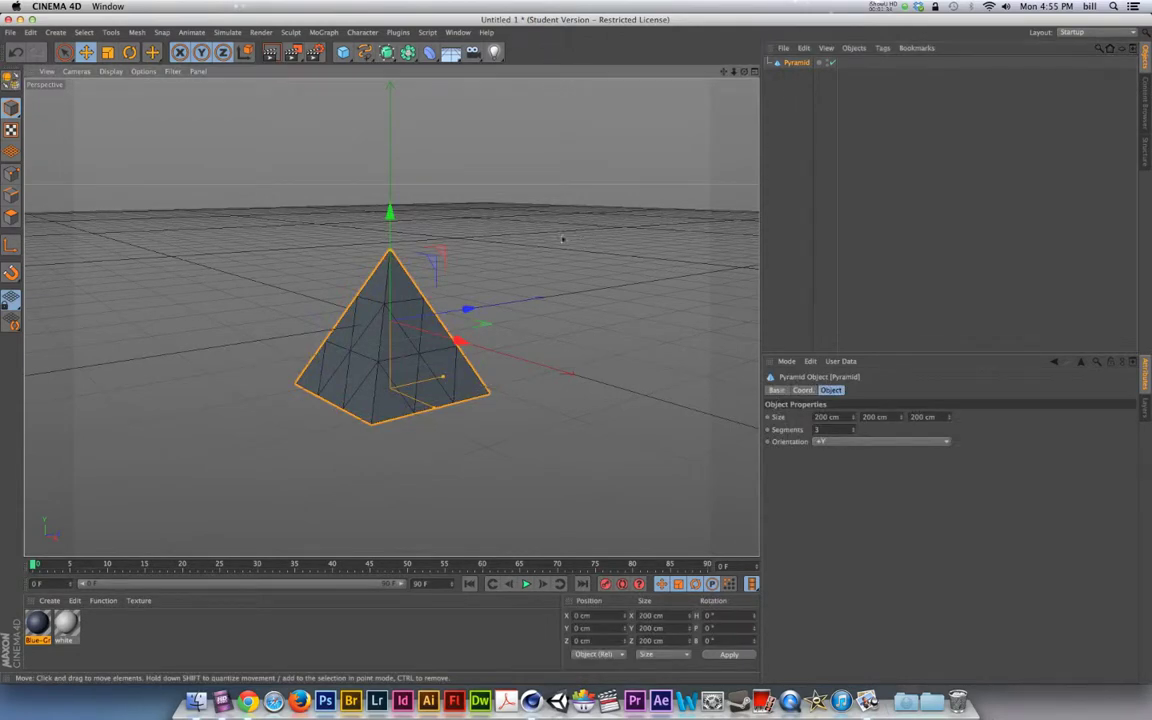
key("super+c")
key("super+v")
left_click_drag(391, 211, 395, 88)
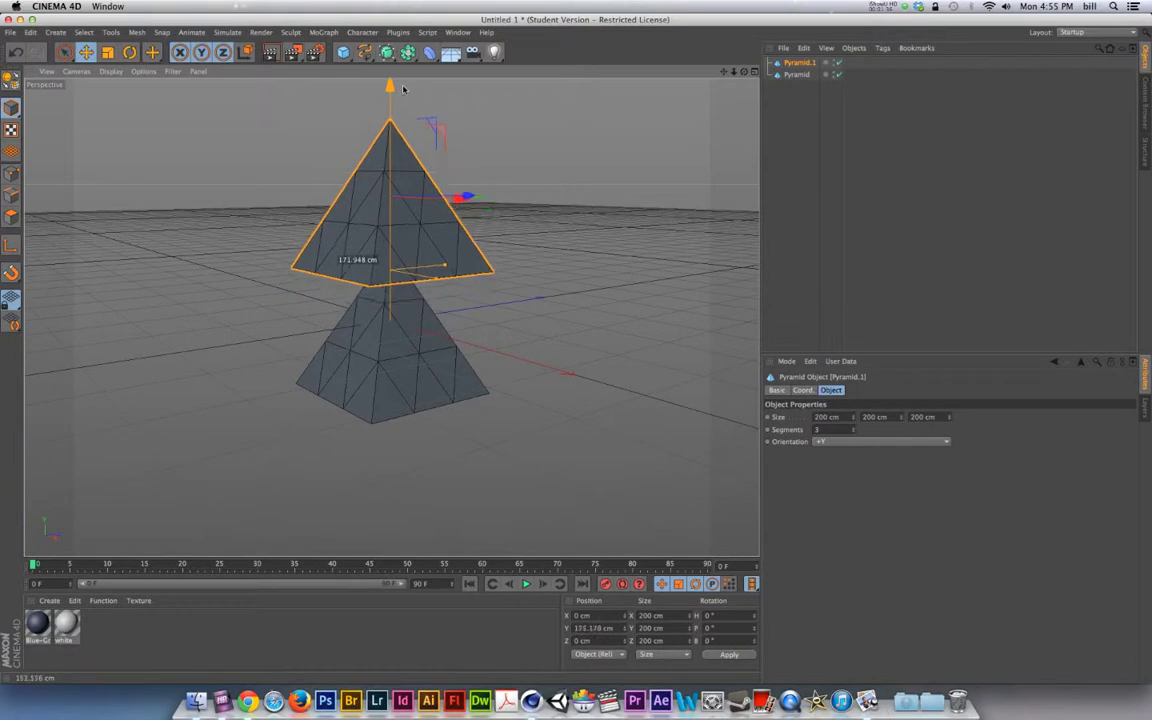
- Set the lower pyramid's size to 400 cm in all three dimensions
left_click(370, 343)
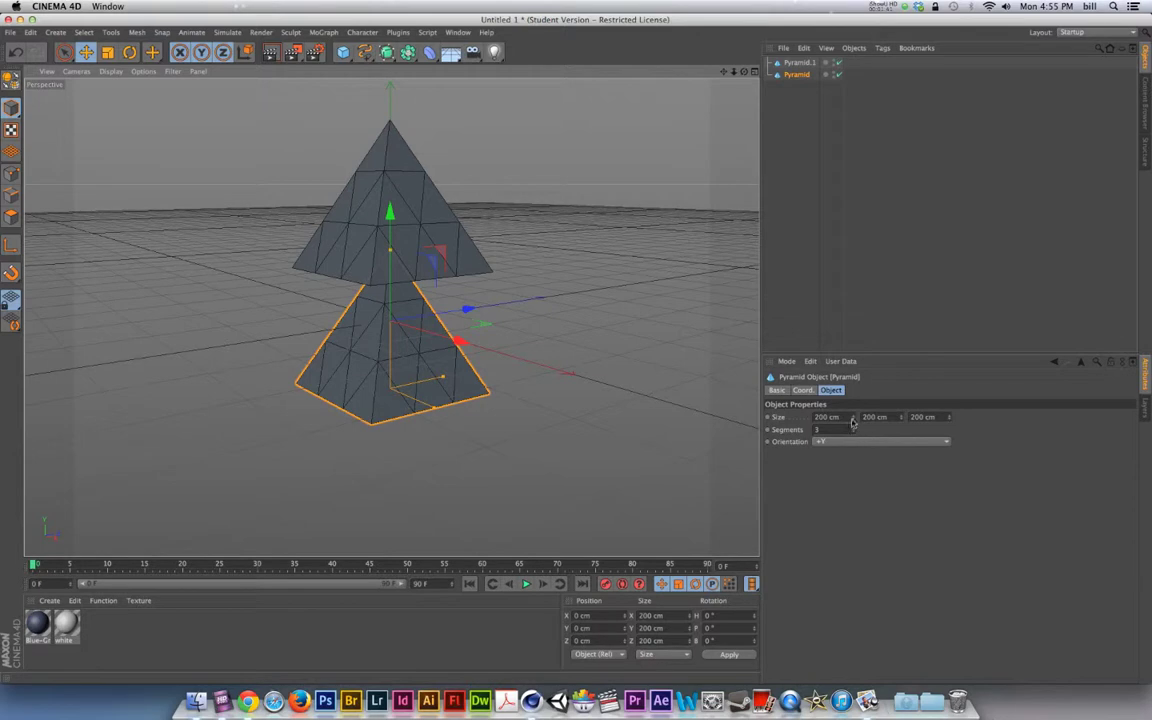
left_click_drag(830, 417, 762, 413)
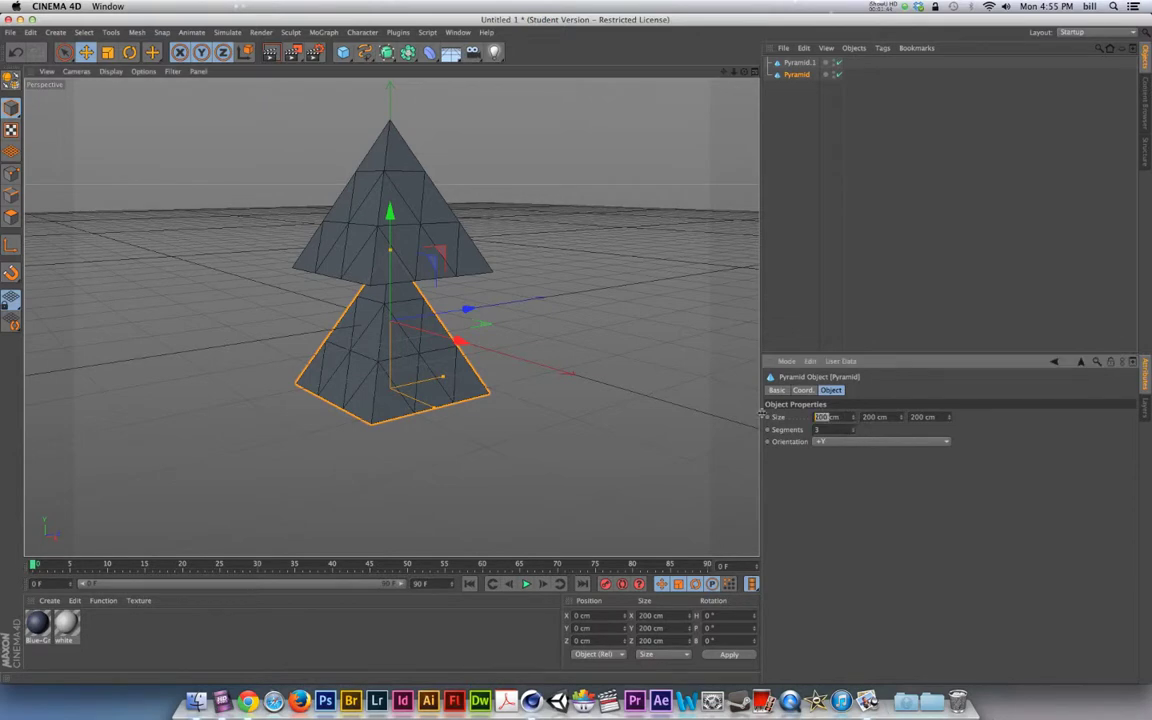
type("4400")
key("Tab")
type("400")
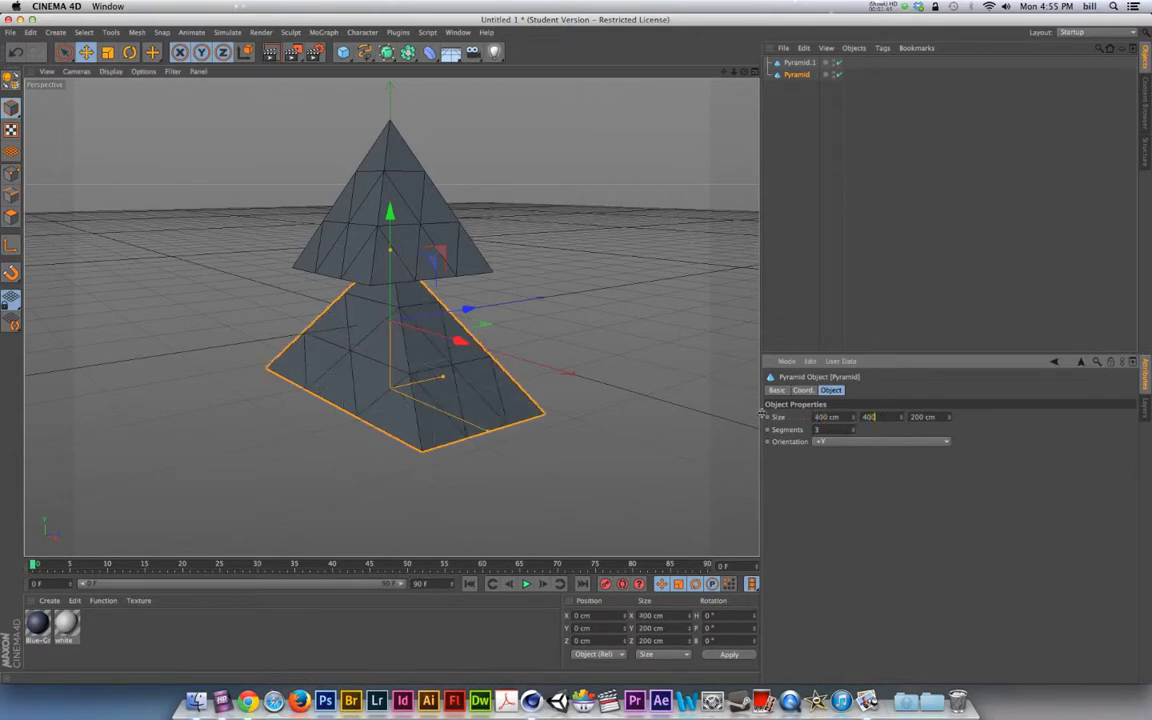
key("Tab")
type("400")
key("Return")
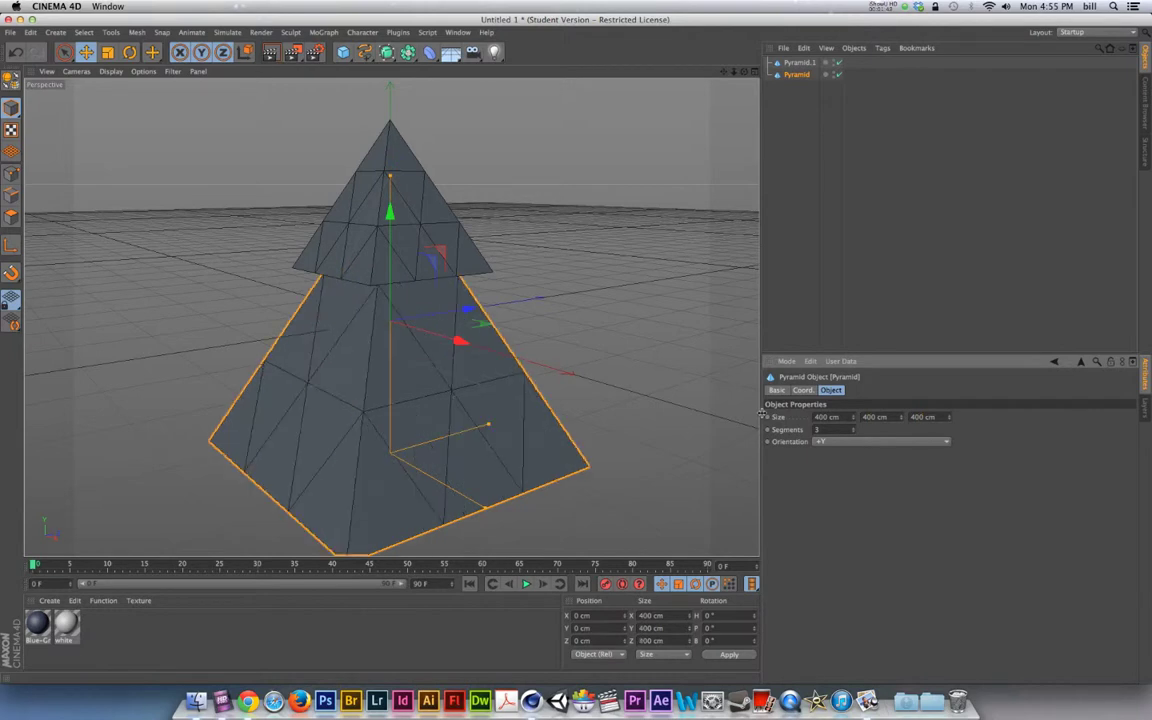
- Apply the Blue-Gray material to the lower pyramid
left_click(793, 64)
left_click(796, 75)
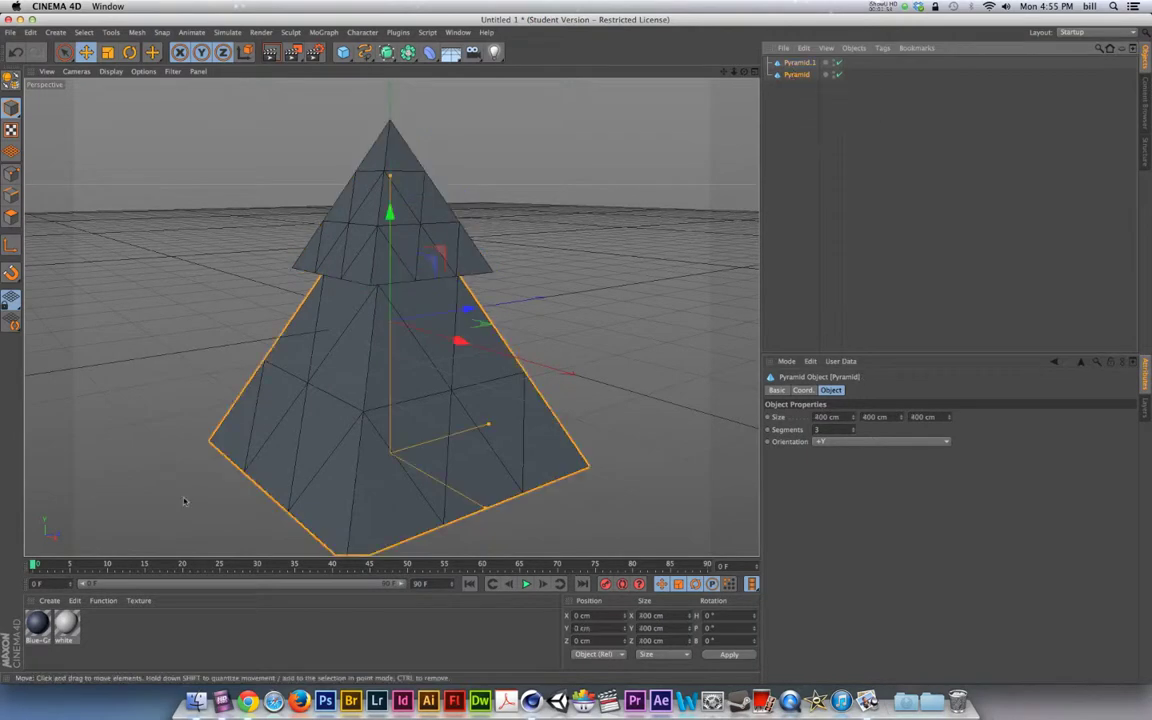
left_click_drag(38, 626, 798, 75)
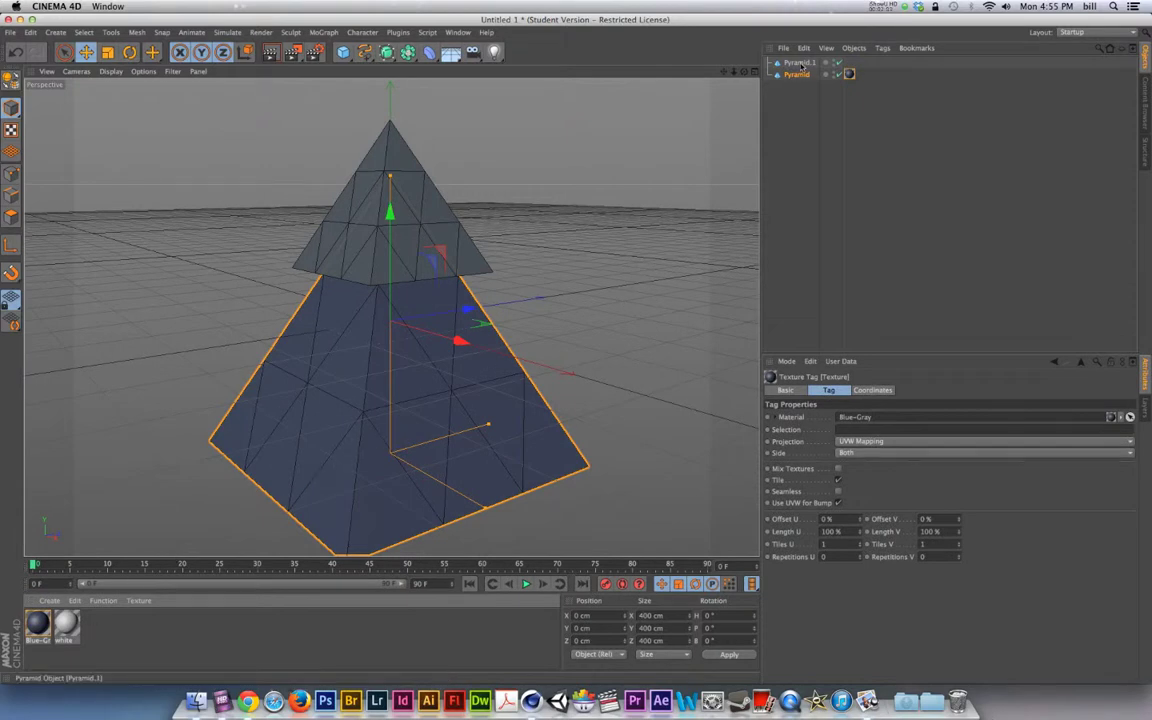
mouse_move(63, 622)
left_mouse_down()
mouse_move(272, 316)
mouse_move(350, 262)
left_mouse_up()
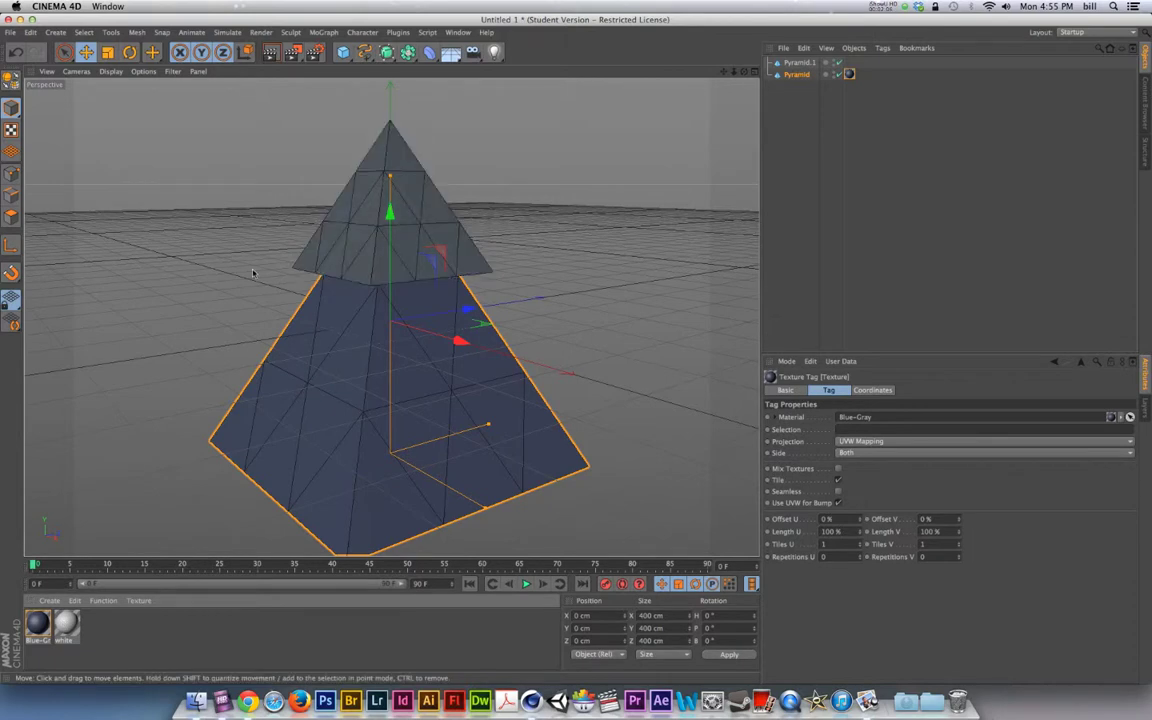
- Convert the lower pyramid to an editable polygon object
left_click_drag(253, 273, 256, 246)
mouse_move(255, 244)
left_mouse_down()
mouse_move(315, 268)
mouse_move(140, 125)
left_mouse_up()
left_click(11, 79)
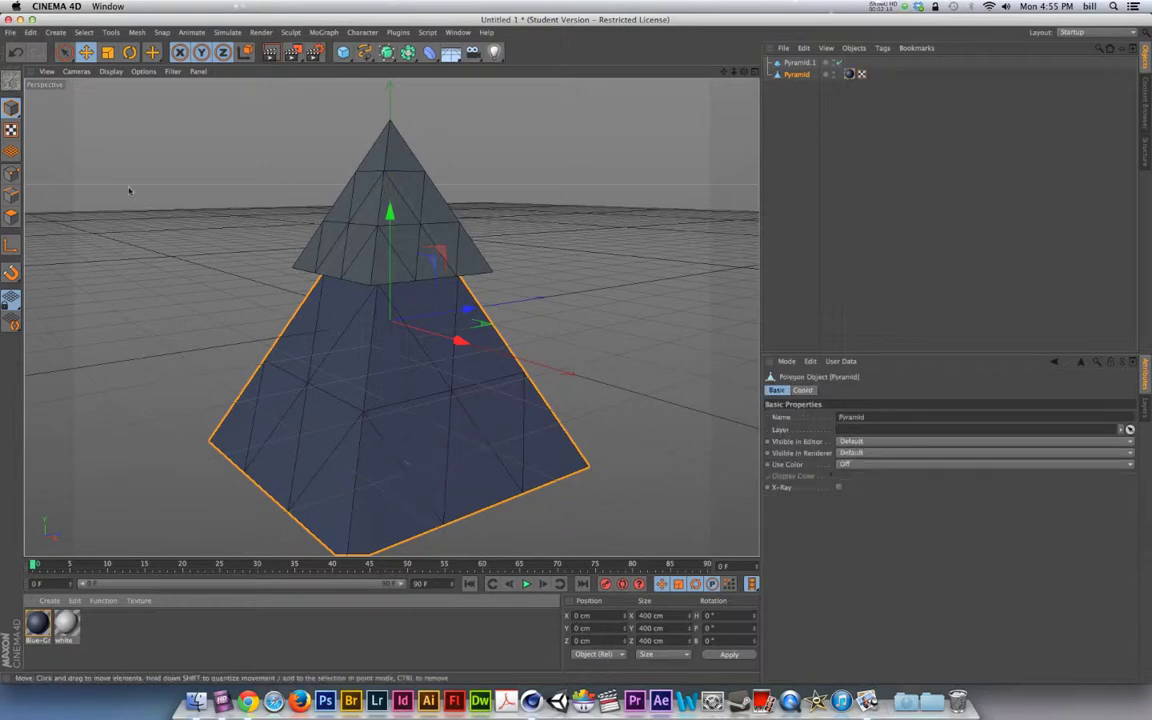
left_click(86, 52)
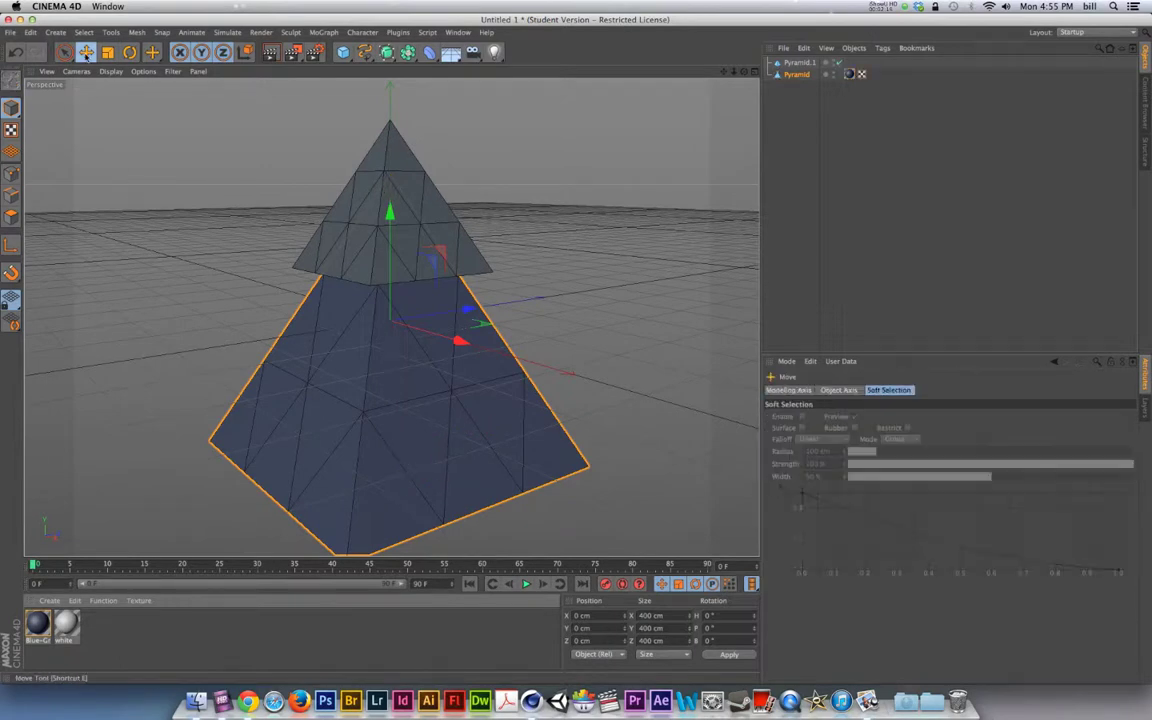
- Switch to Live Selection in point mode and undo the lower pyramid's conversion to an editable object
left_click(64, 52)
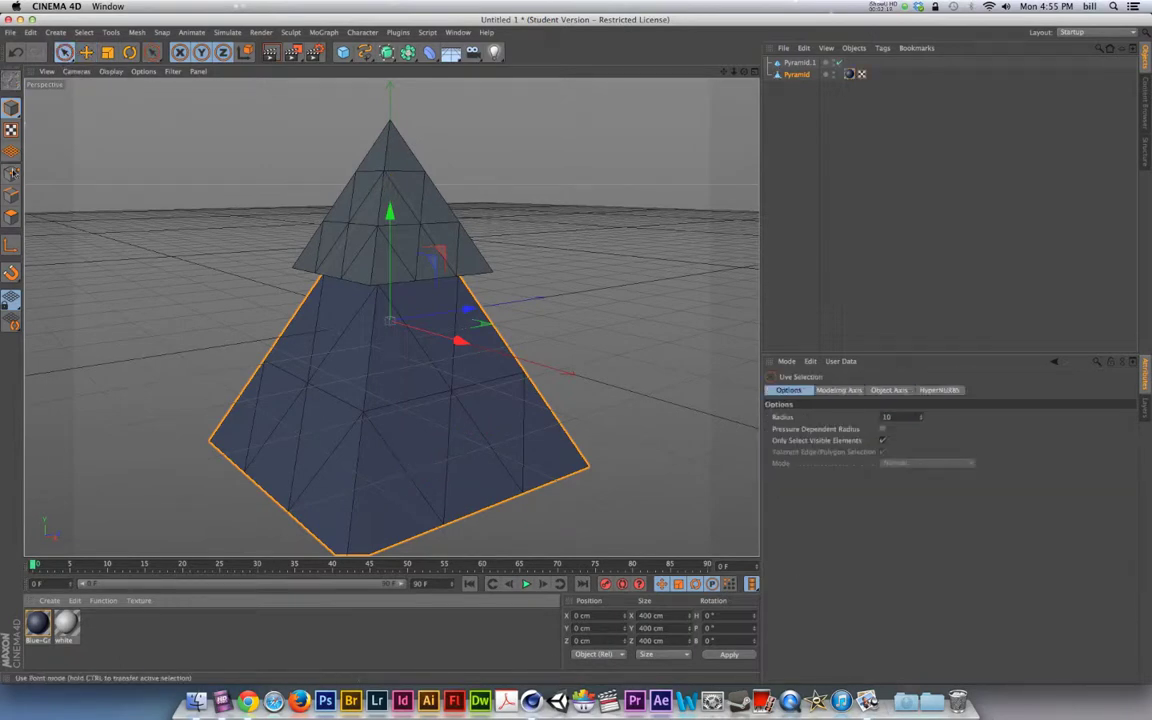
left_click(11, 174)
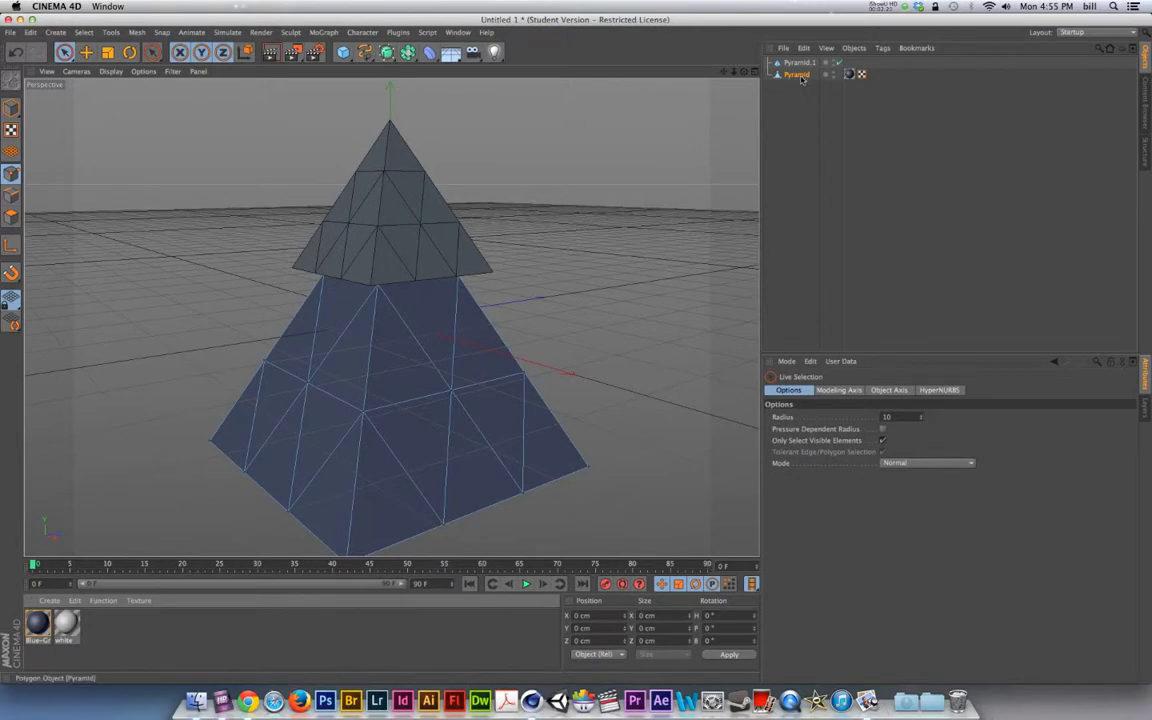
key("super+z")
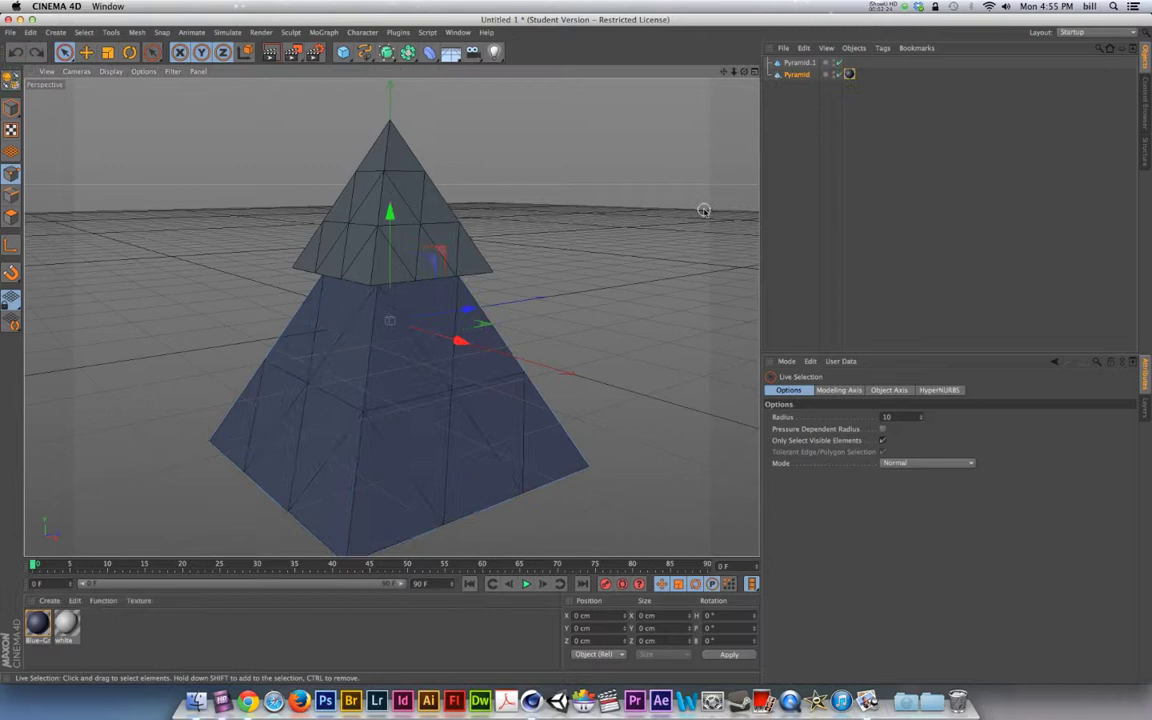
- Make the upper pyramid editable and move one inner base-edge point up and inward to about Y -51.5 cm, Z -72.8 cm
left_click(798, 62)
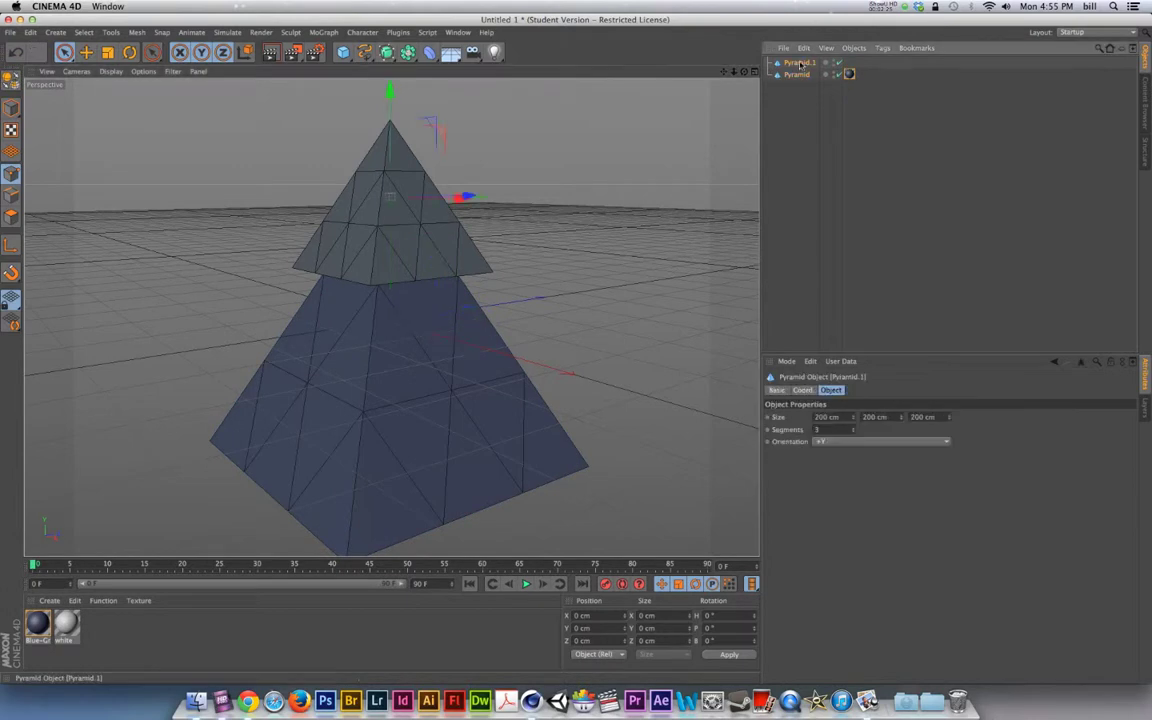
left_click(11, 79)
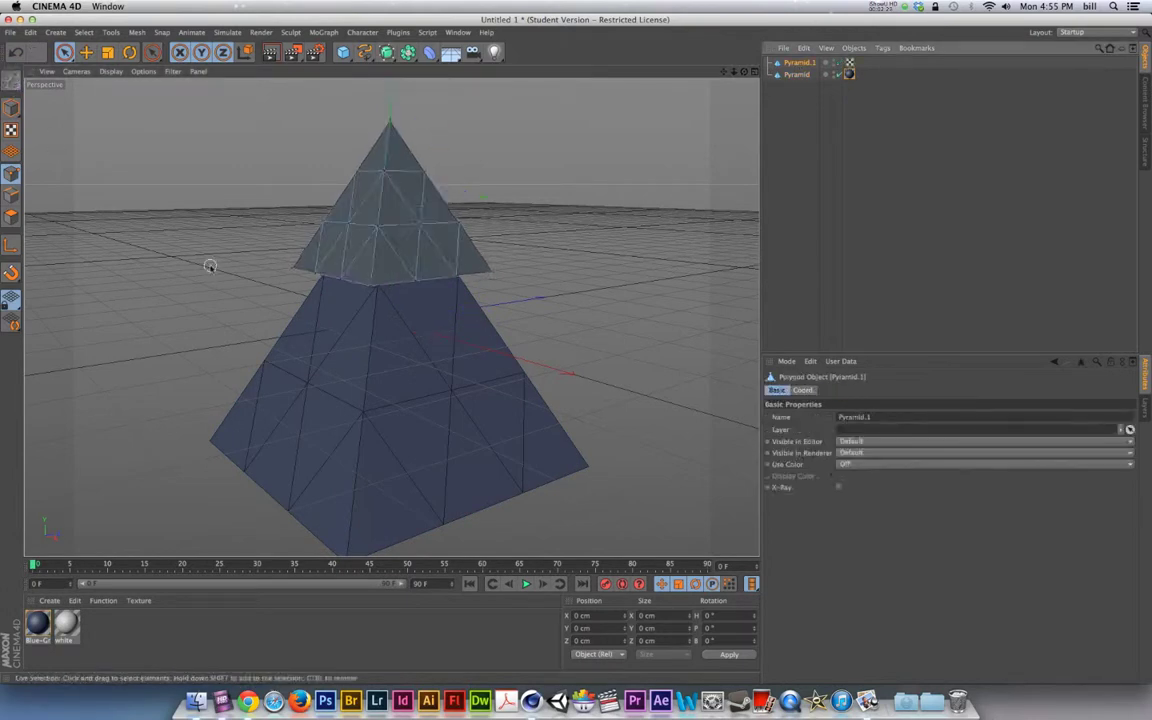
left_click(316, 273)
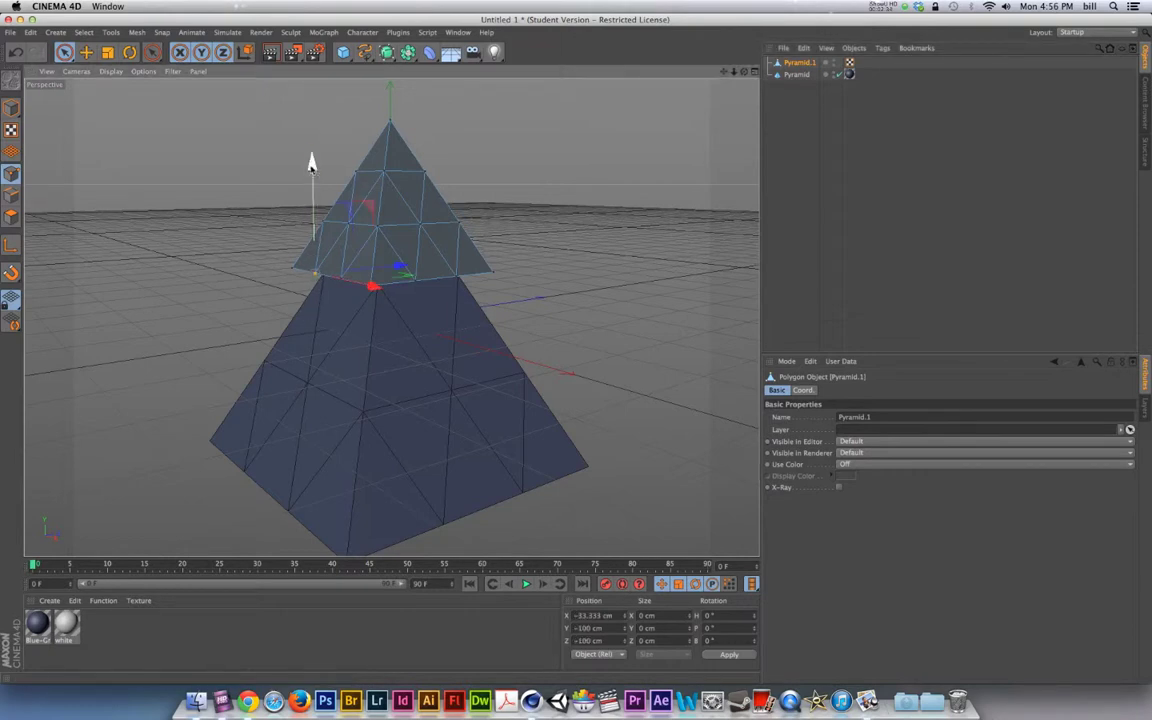
left_click_drag(311, 163, 311, 126)
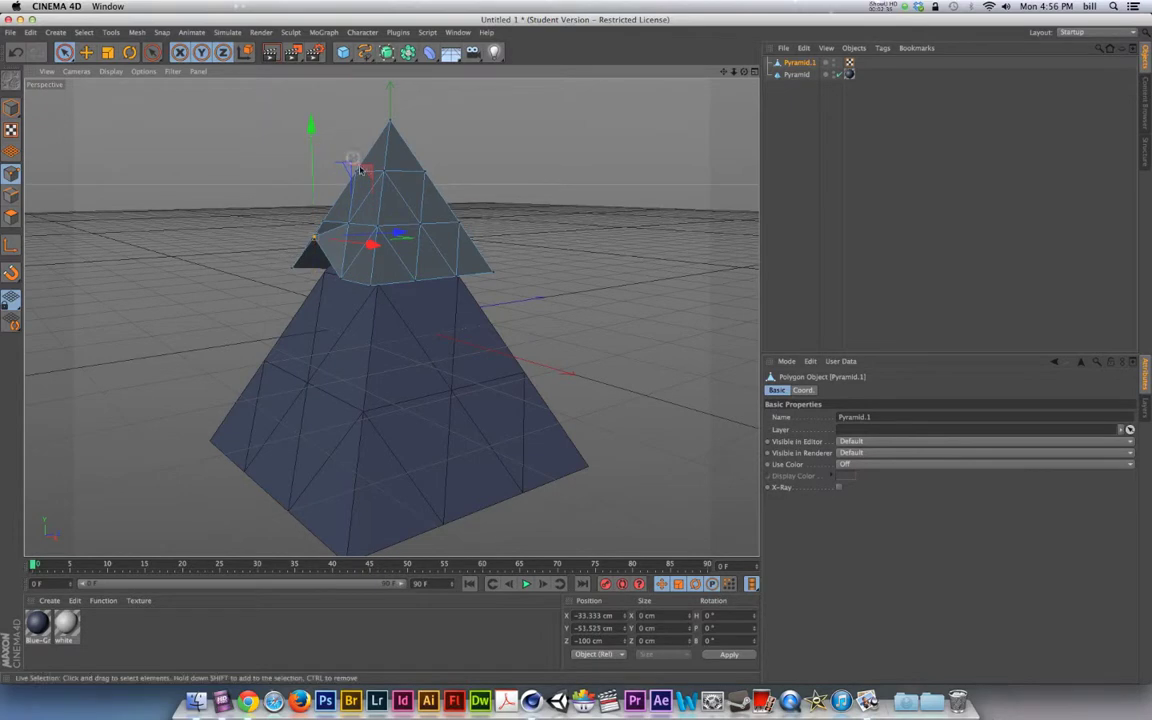
left_click_drag(398, 231, 414, 231)
- Try raising a base-edge point on the upper pyramid's adjacent side about 19 cm along Y, and undo the move
mouse_move(391, 316)
left_mouse_down("alt")
mouse_move(350, 293)
mouse_move(287, 290)
mouse_move(378, 288)
left_mouse_up("alt")
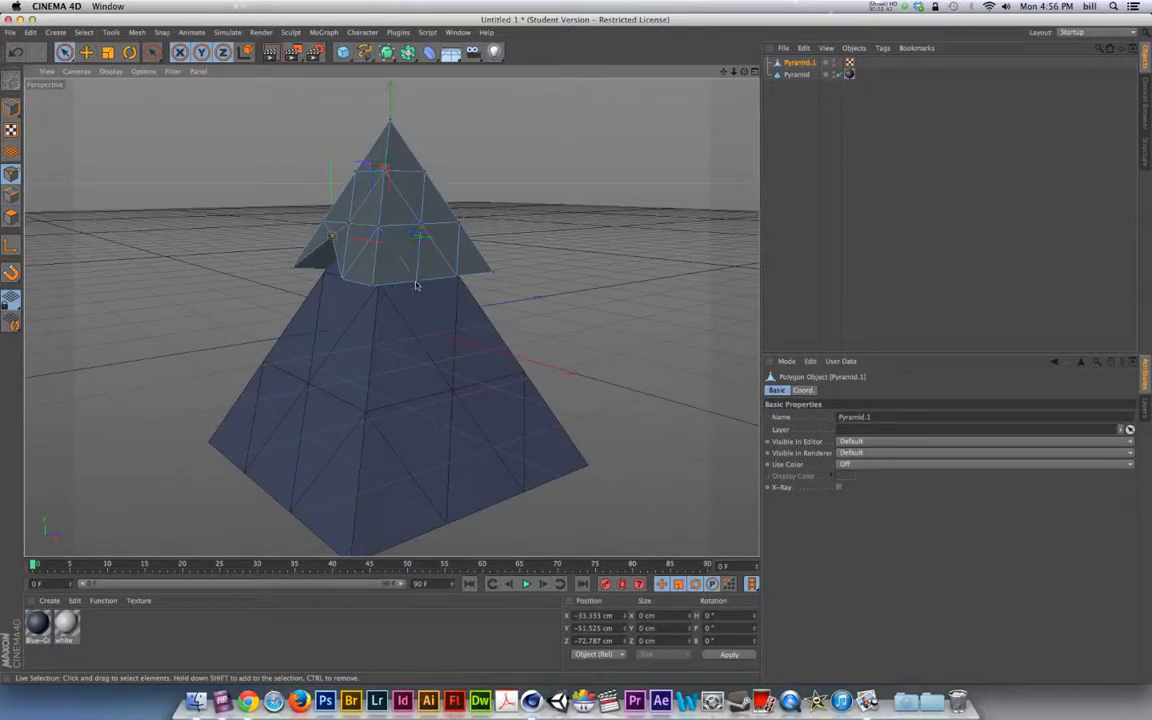
left_click(416, 283)
left_click_drag(417, 206, 415, 186)
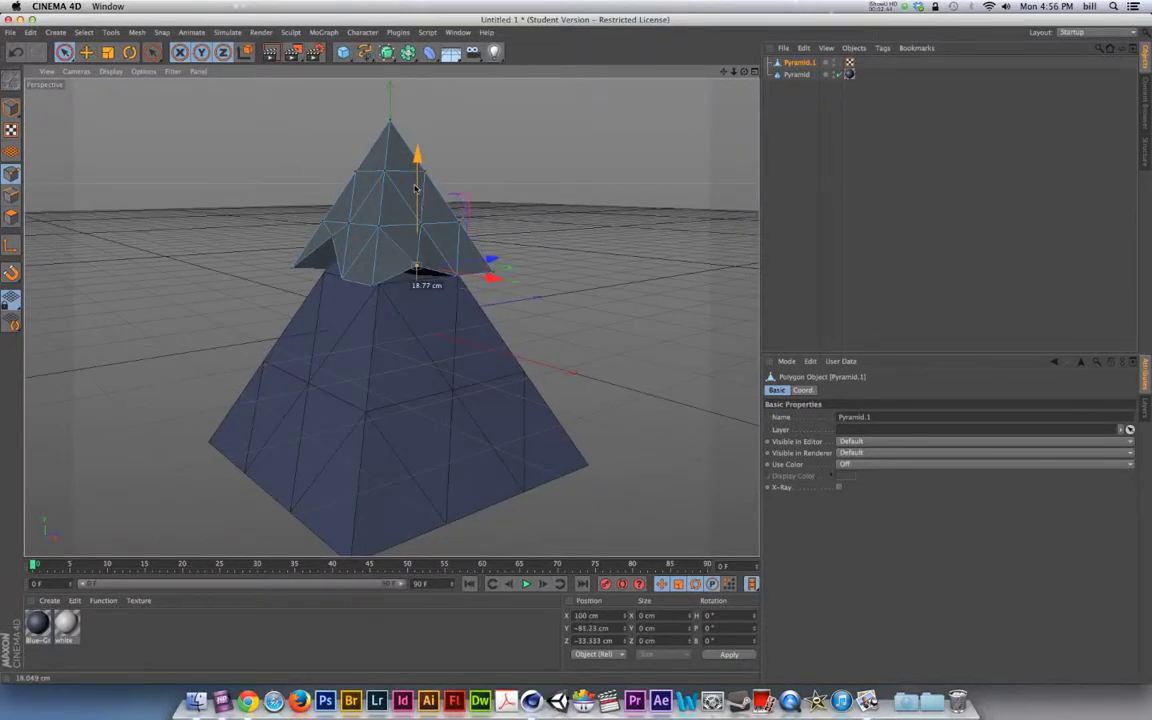
key("super+z")
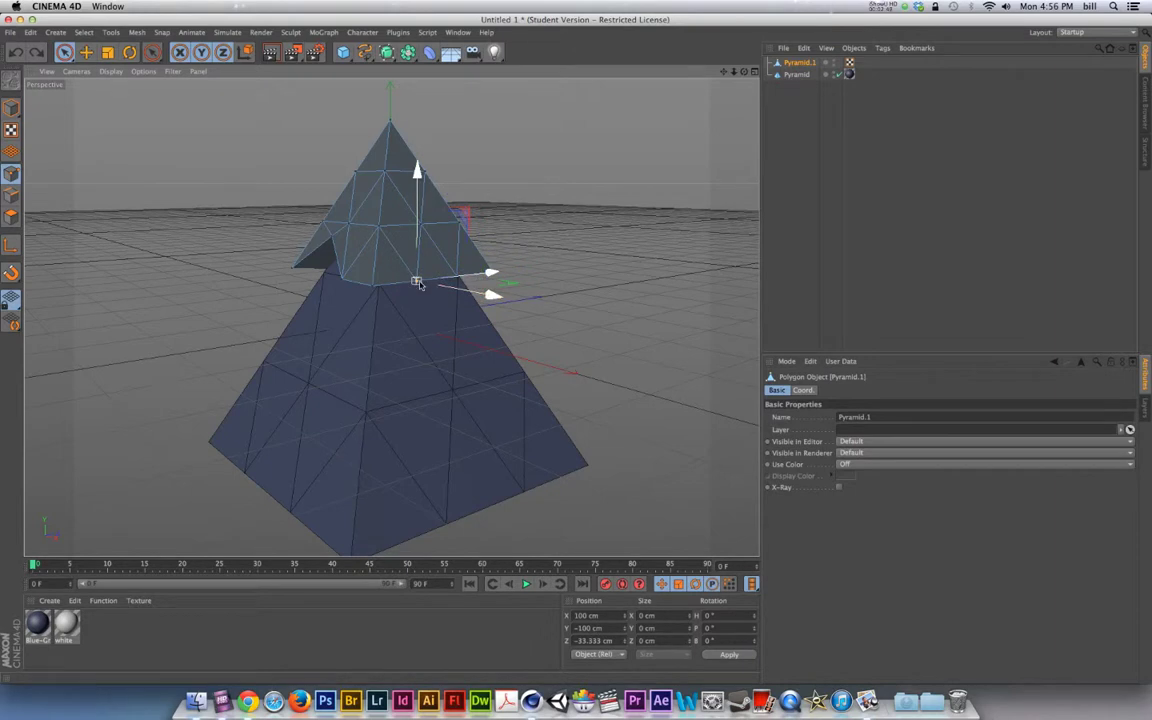
- Slide inner base points on the upper pyramid's adjoining sides about 60% up along their edges with the Slide tool
left_click(136, 32)
mouse_move(144, 80)
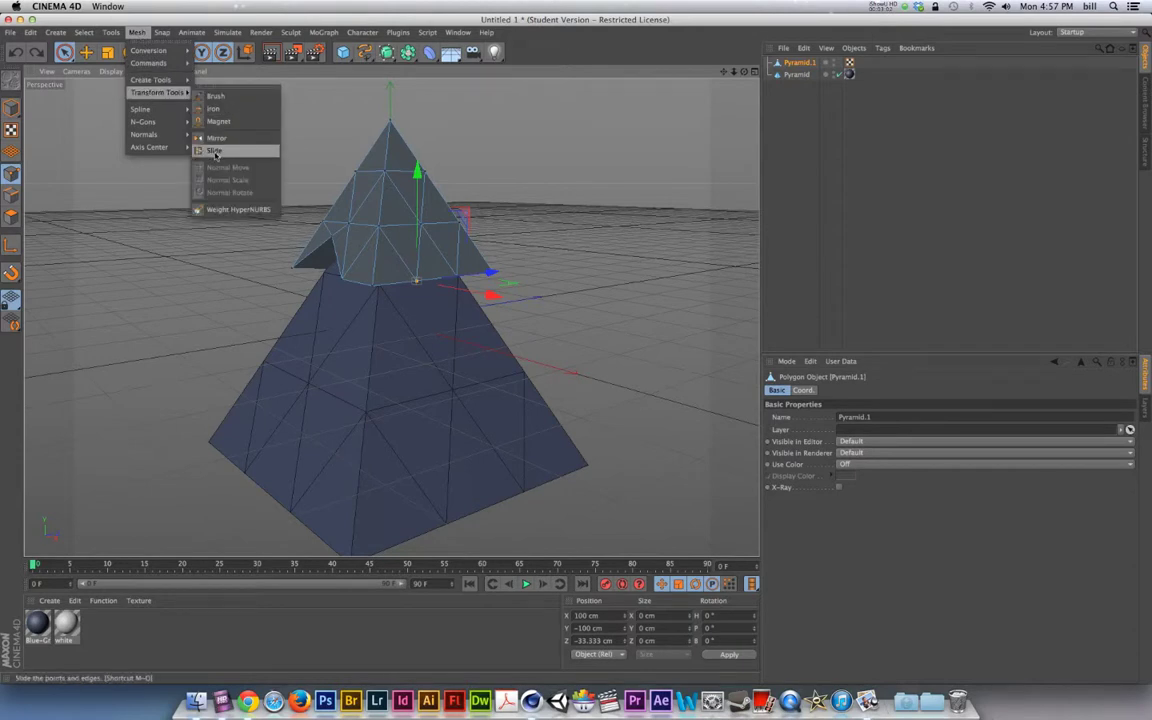
left_click(215, 152)
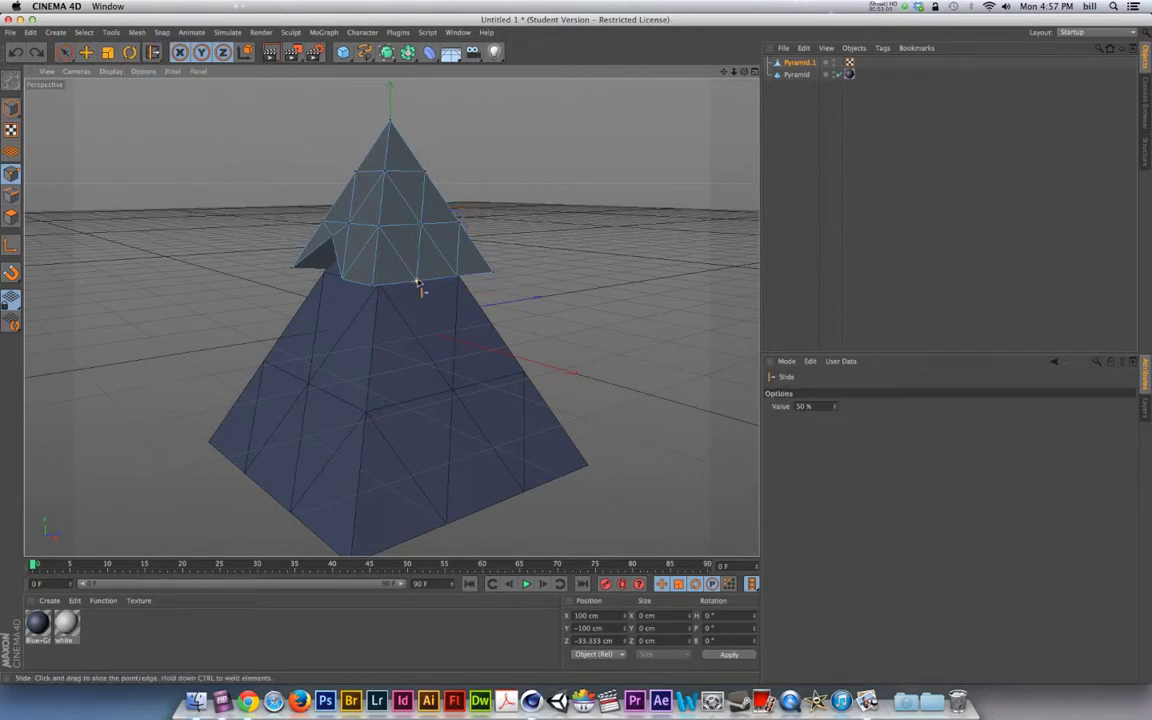
left_click_drag(445, 290, 530, 285, "alt")
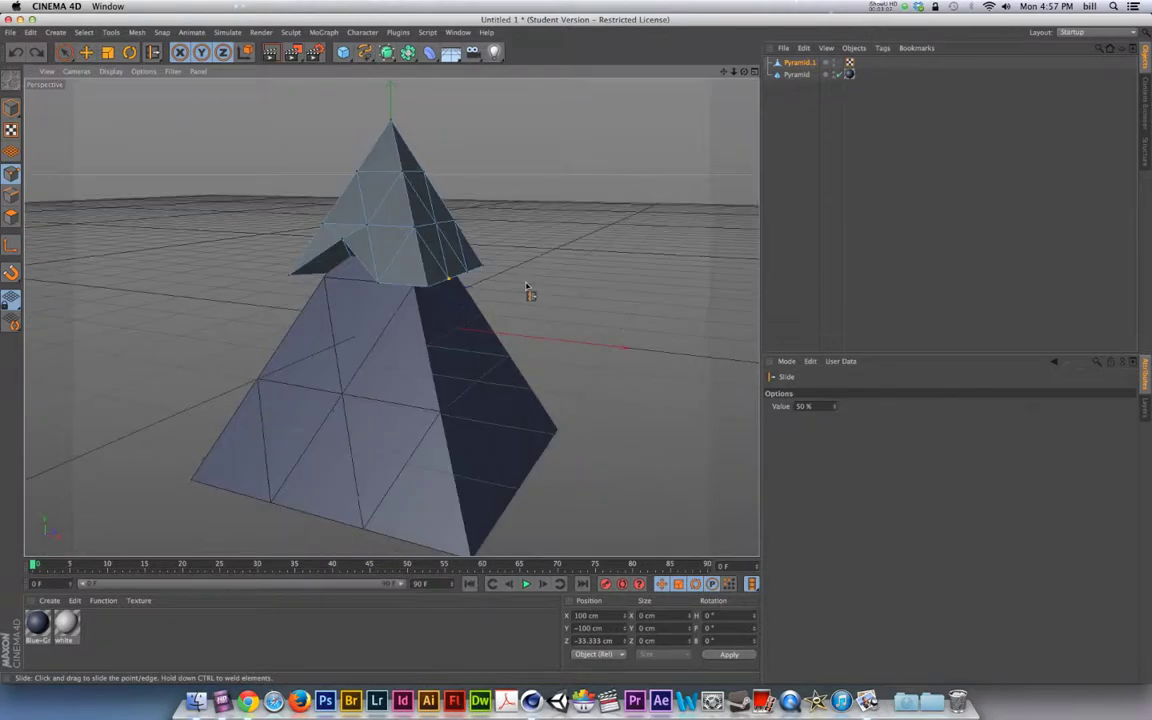
left_click_drag(450, 283, 280, 262)
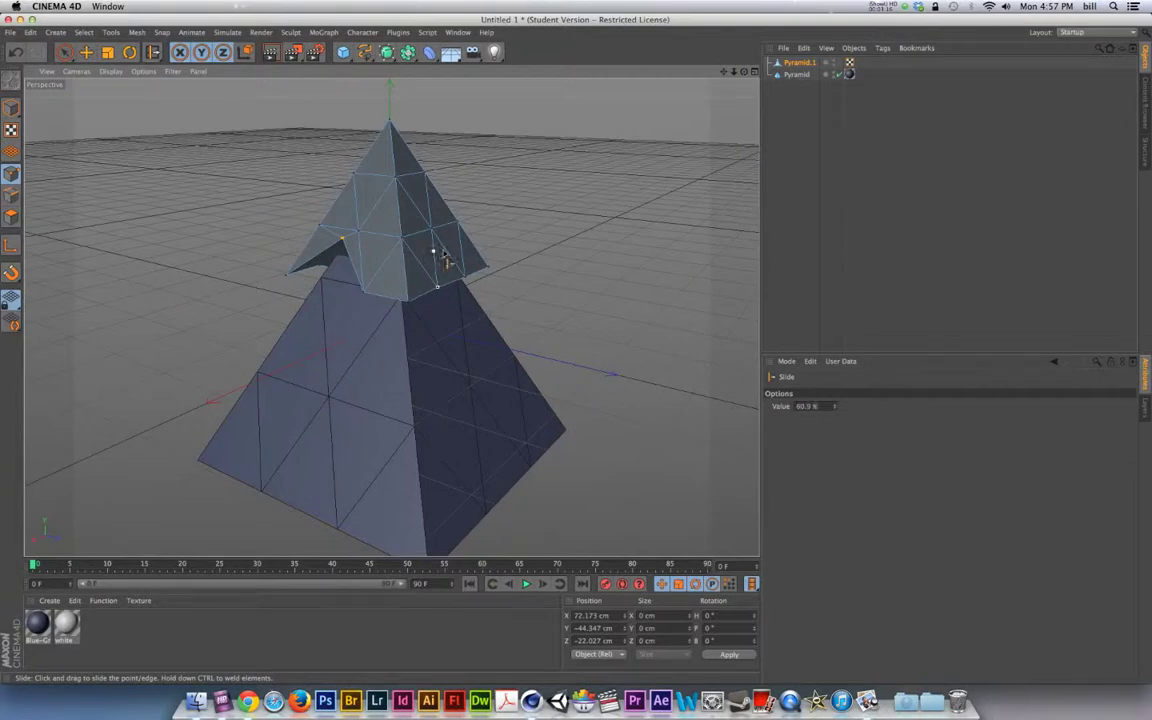
left_click_drag(418, 258, 325, 281, "alt")
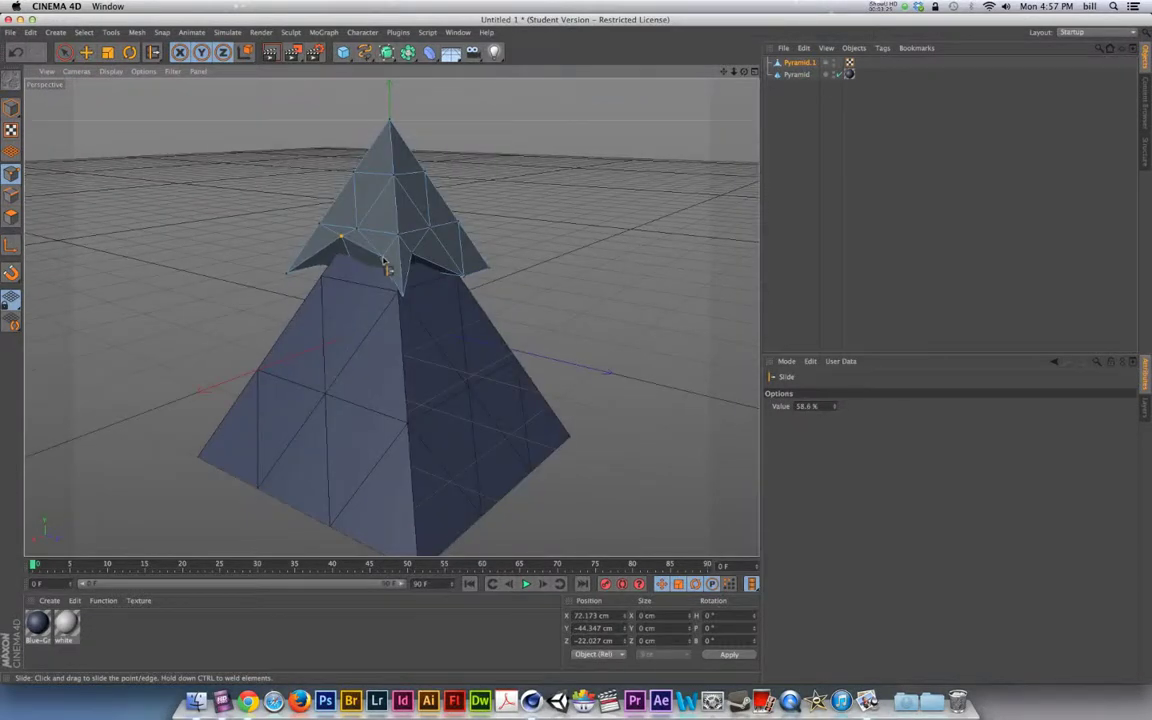
- Slide inner base points on the upper pyramid's remaining sides along their edges, by about 44% and 71.5%, for a jagged snow line
left_click_drag(385, 259, 373, 271)
left_click_drag(365, 255, 230, 255, "alt")
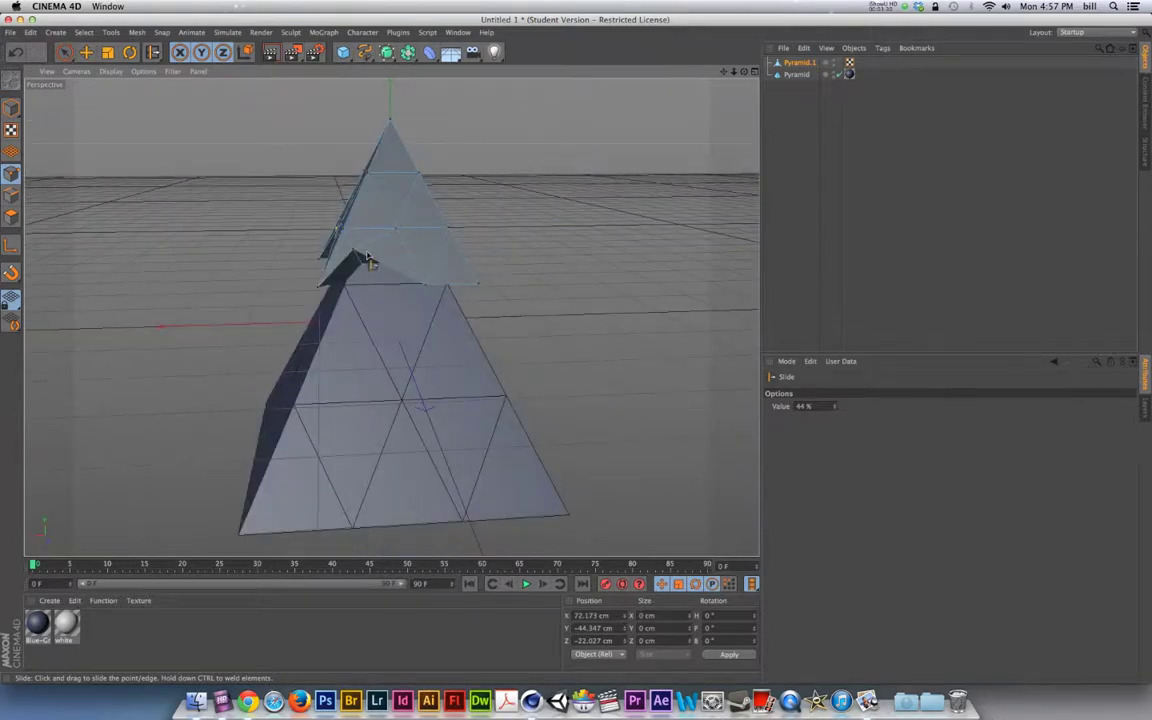
left_click_drag(354, 258, 438, 271)
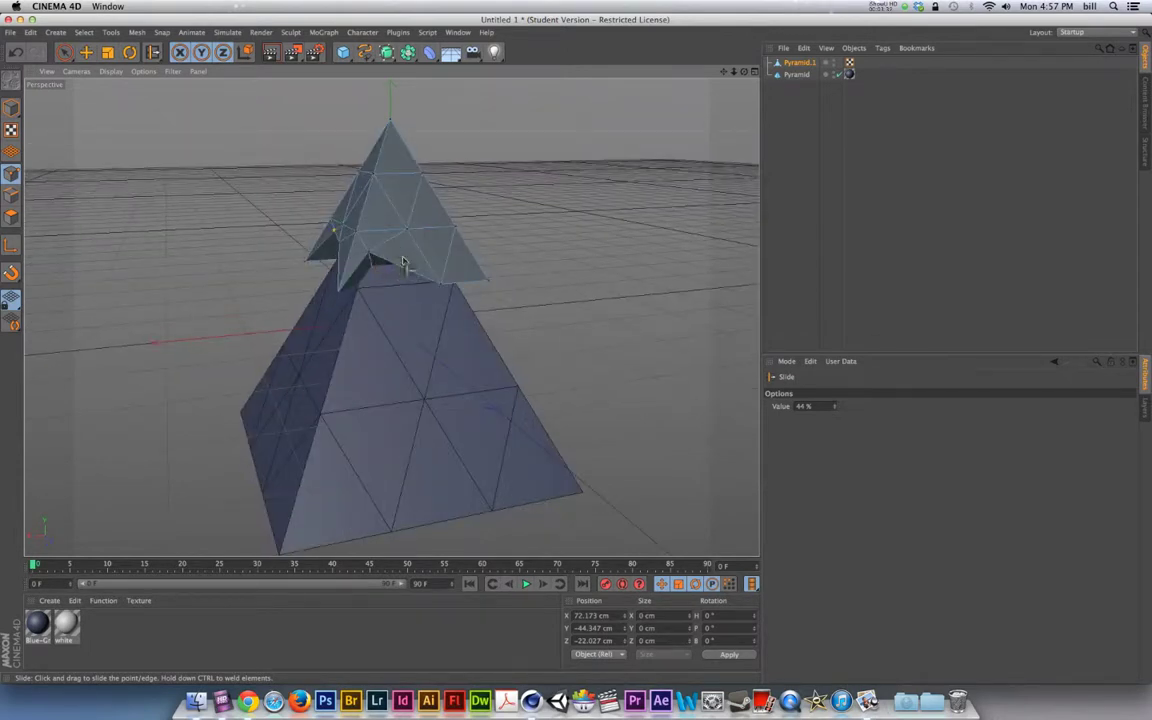
left_click_drag(412, 261, 430, 290, "alt")
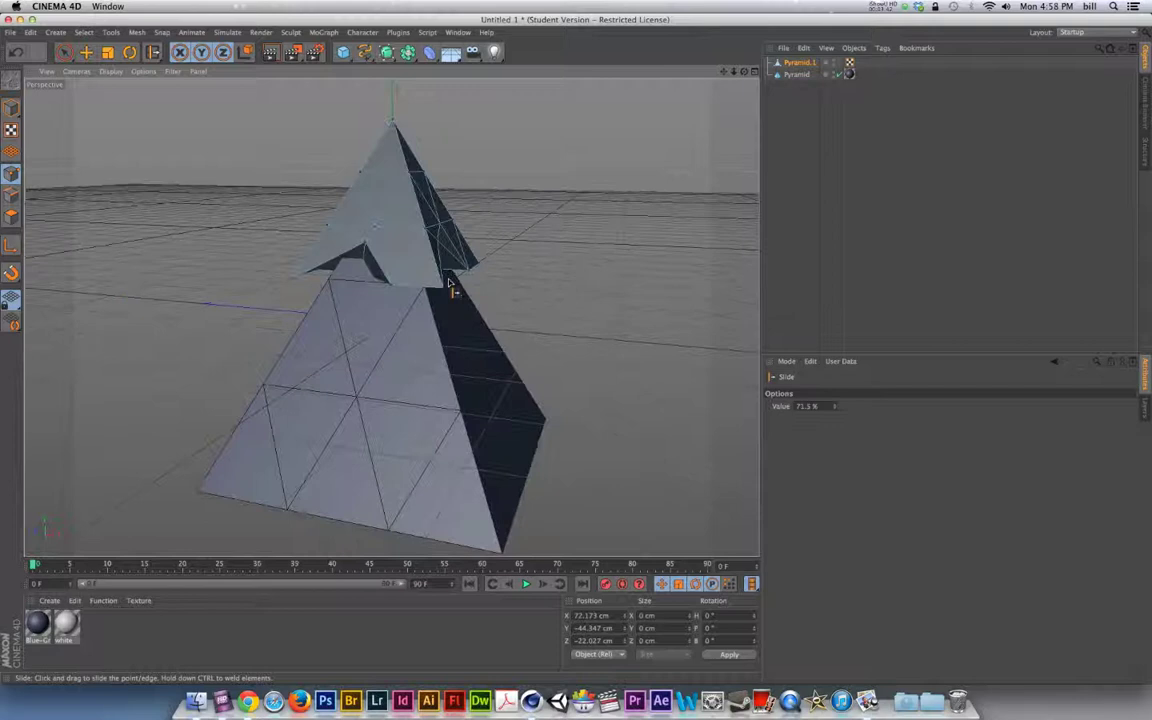
- Apply the white material to the upper pyramid and lower the whole object onto the lower pyramid at about Y 107 cm
left_click_drag(66, 623, 800, 62)
left_click(86, 52)
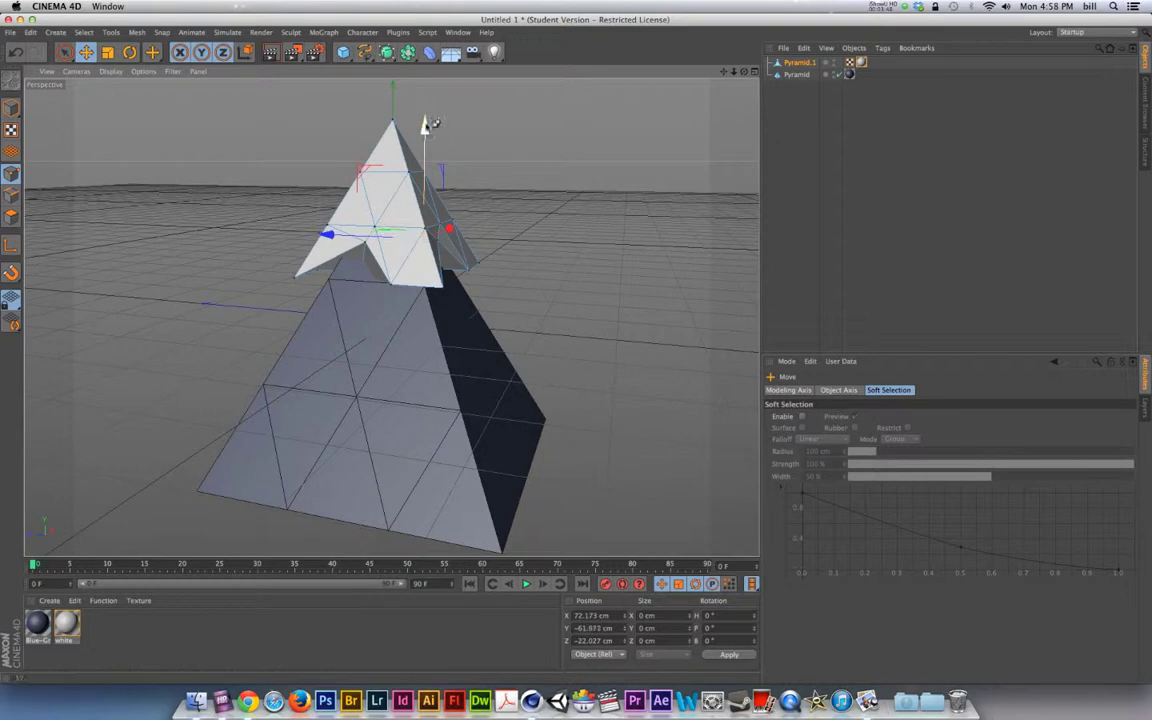
left_click(11, 152)
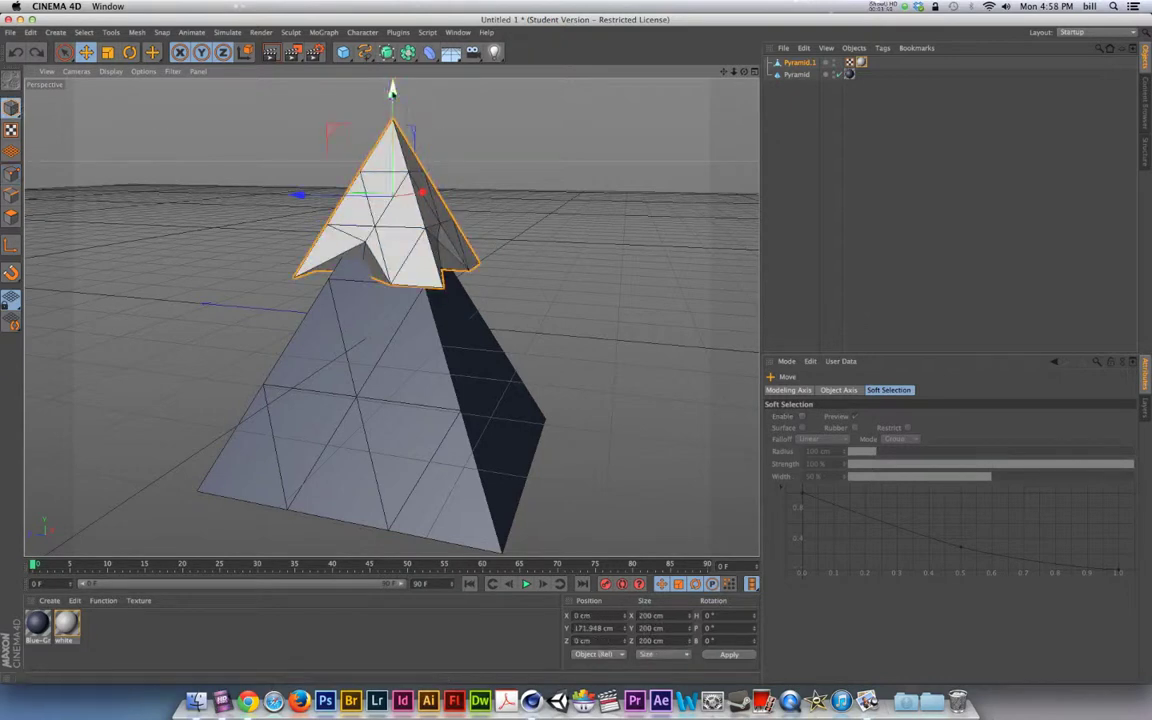
left_click_drag(393, 117, 393, 150)
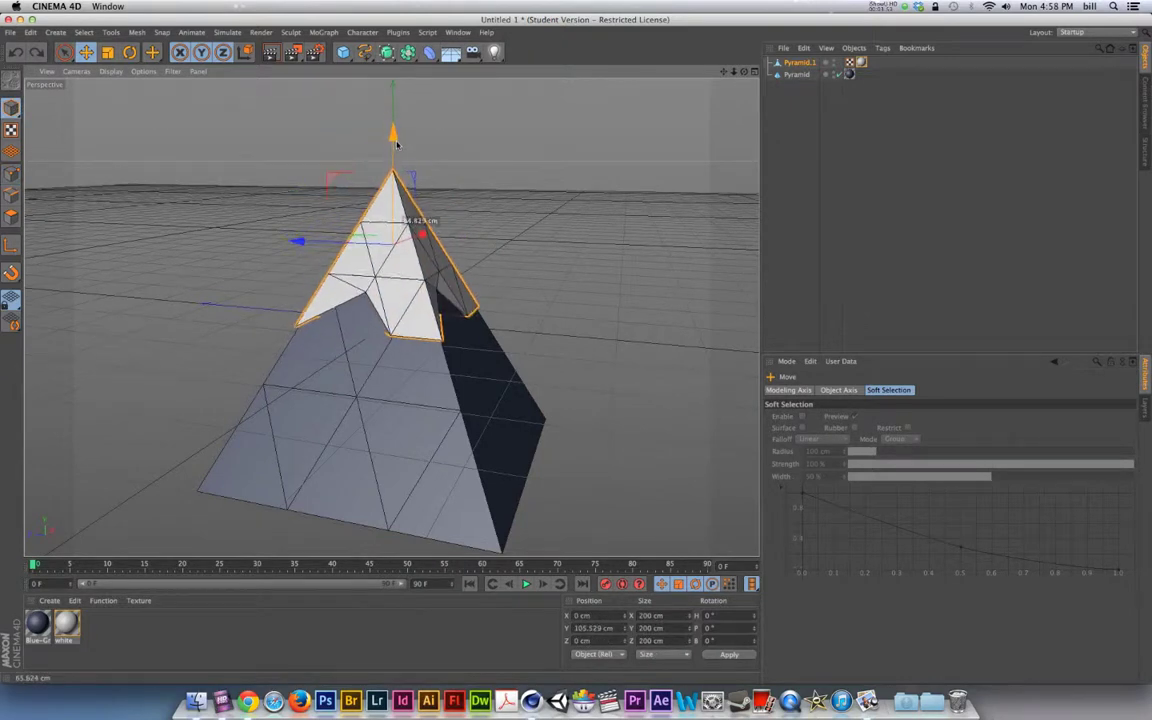
left_click_drag(429, 202, 429, 200)
left_click_drag(389, 313, 490, 258, "alt")
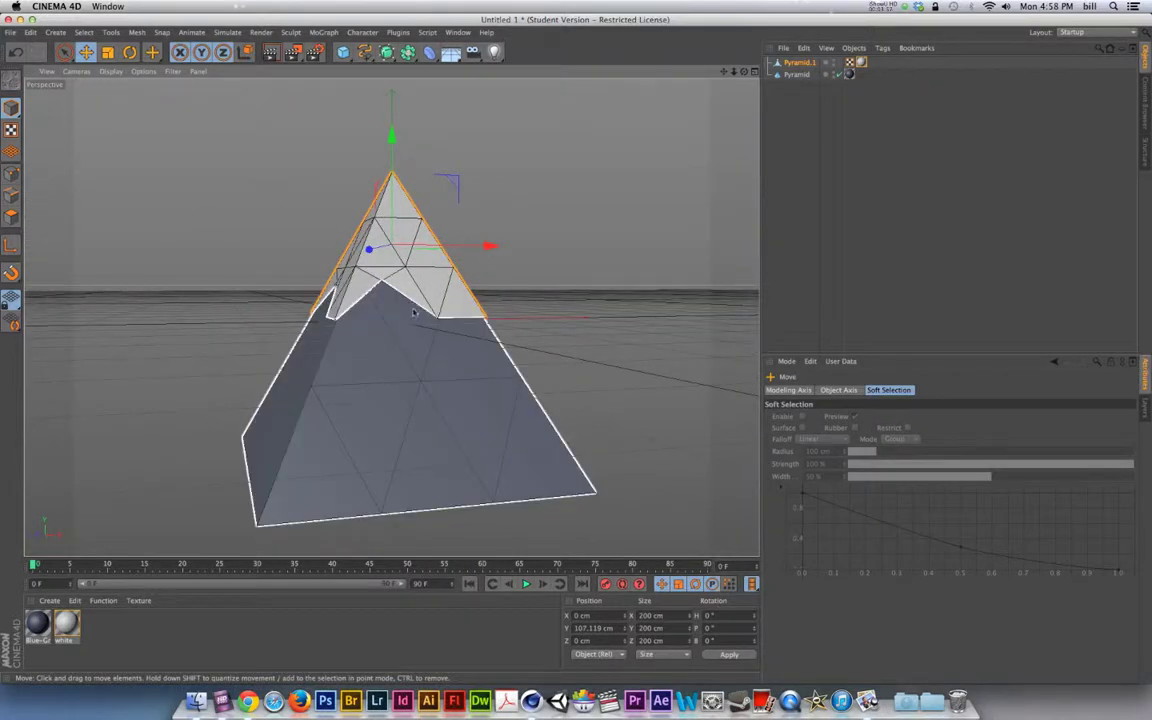
left_click_drag(390, 314, 544, 345, "alt")
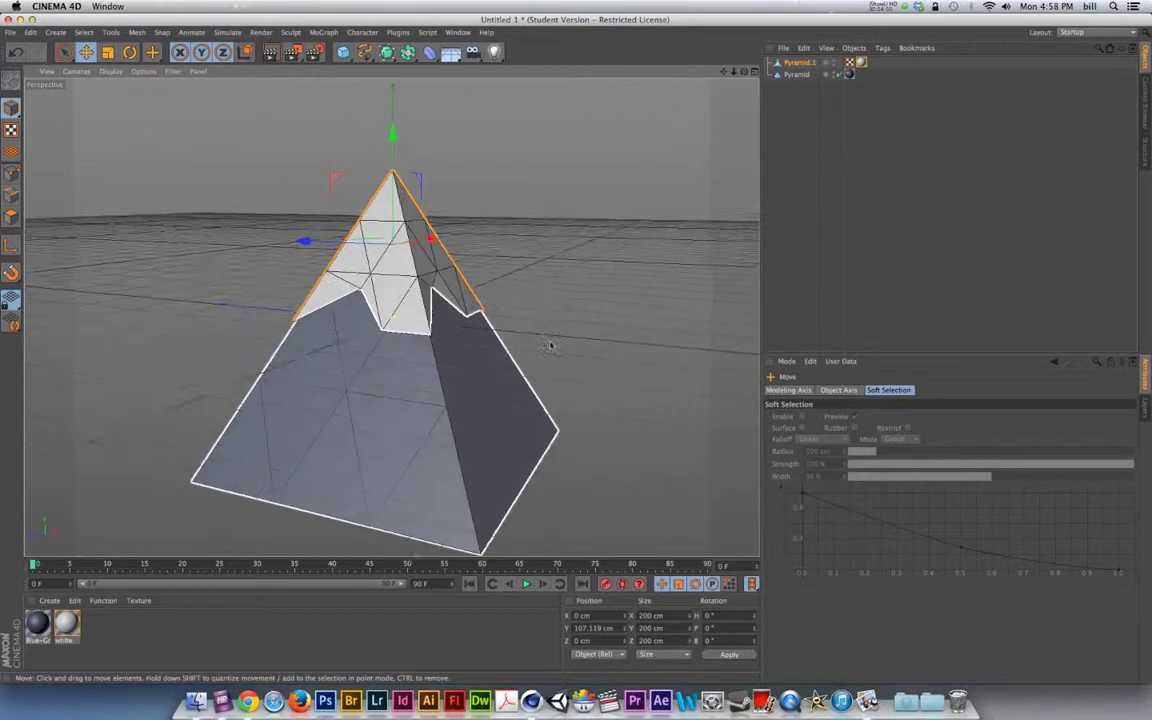
- Group both pyramids under a null and rename the group Mountain
left_click_drag(789, 155, 764, 45)
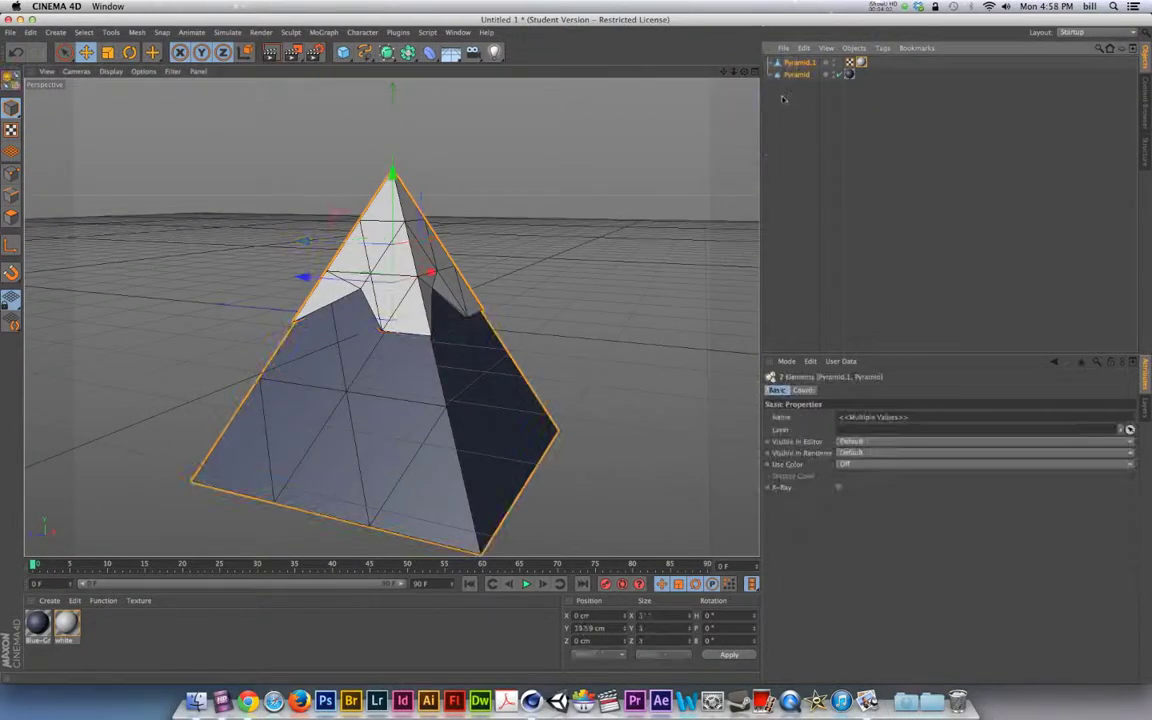
key("alt+g")
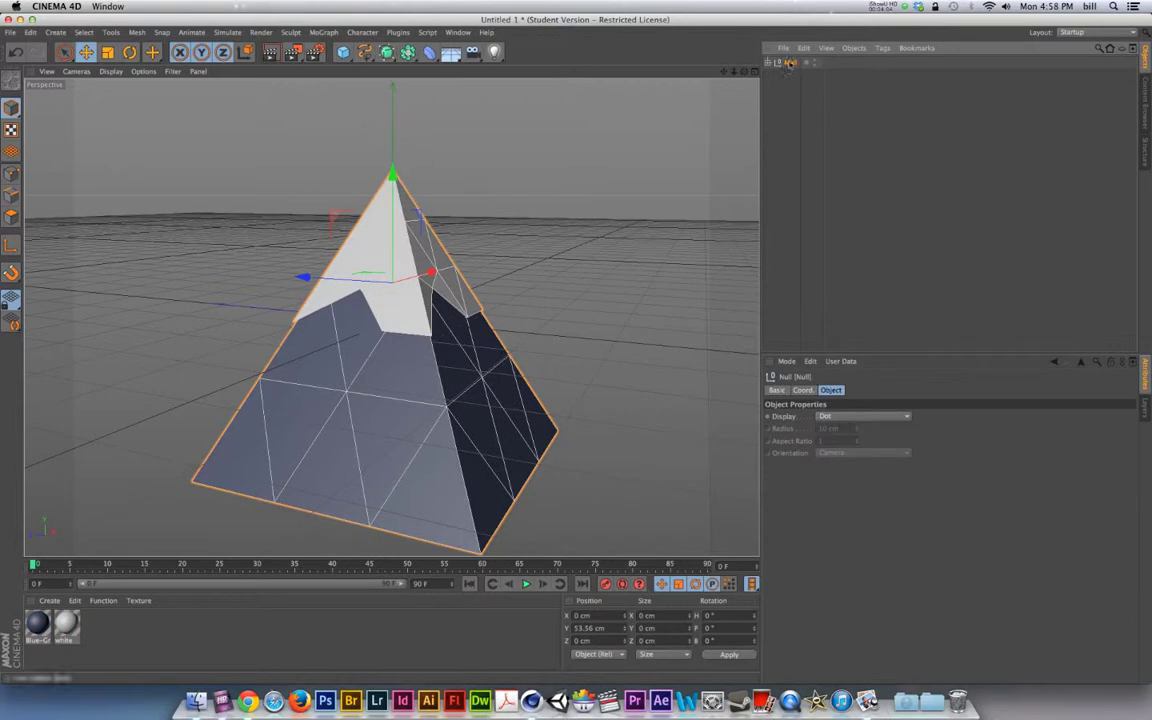
double_click(791, 62)
type("Mounta")
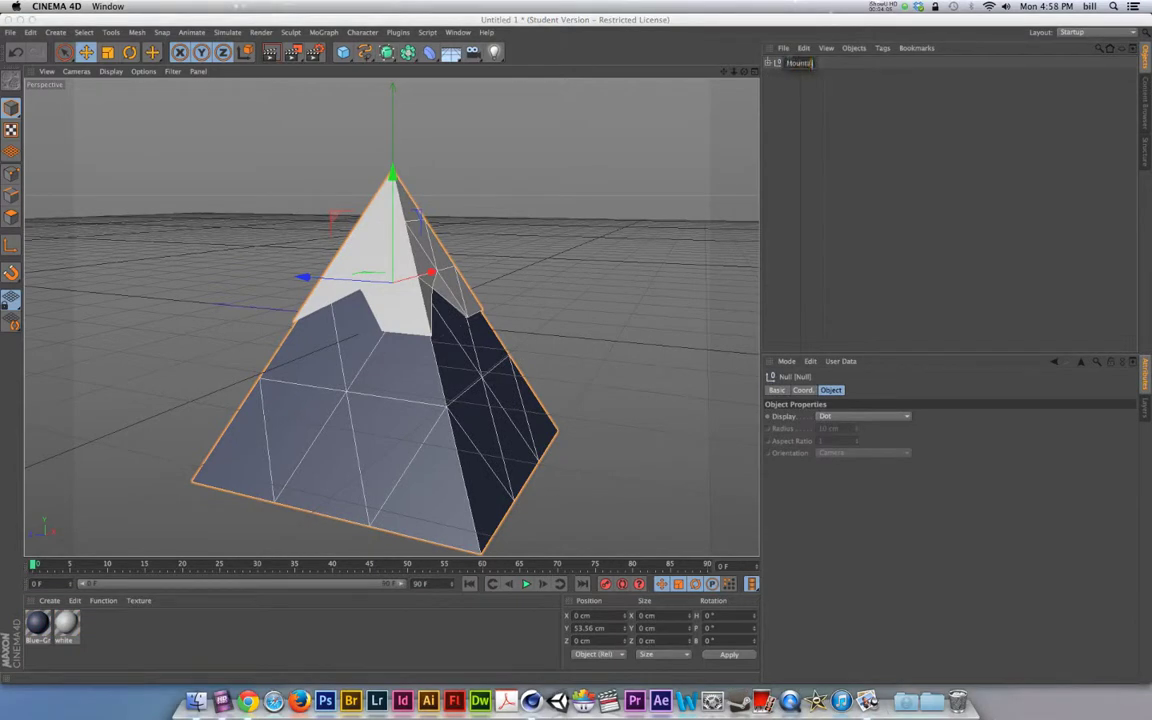
type("in")
key("Return")
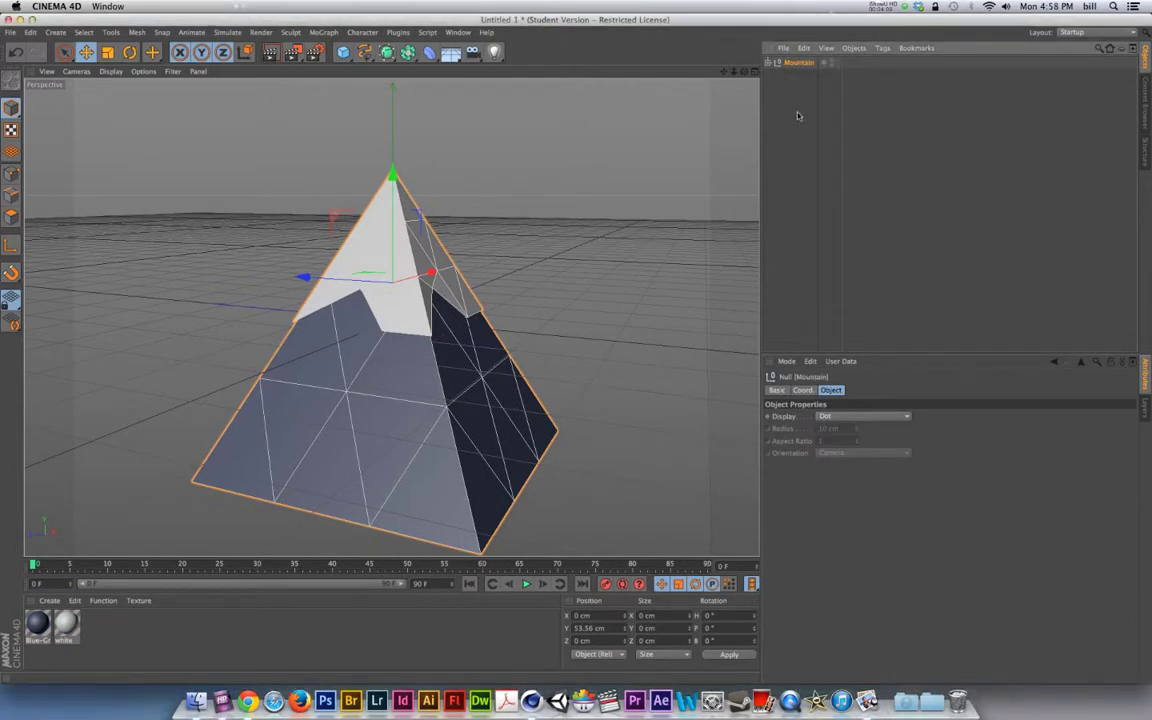